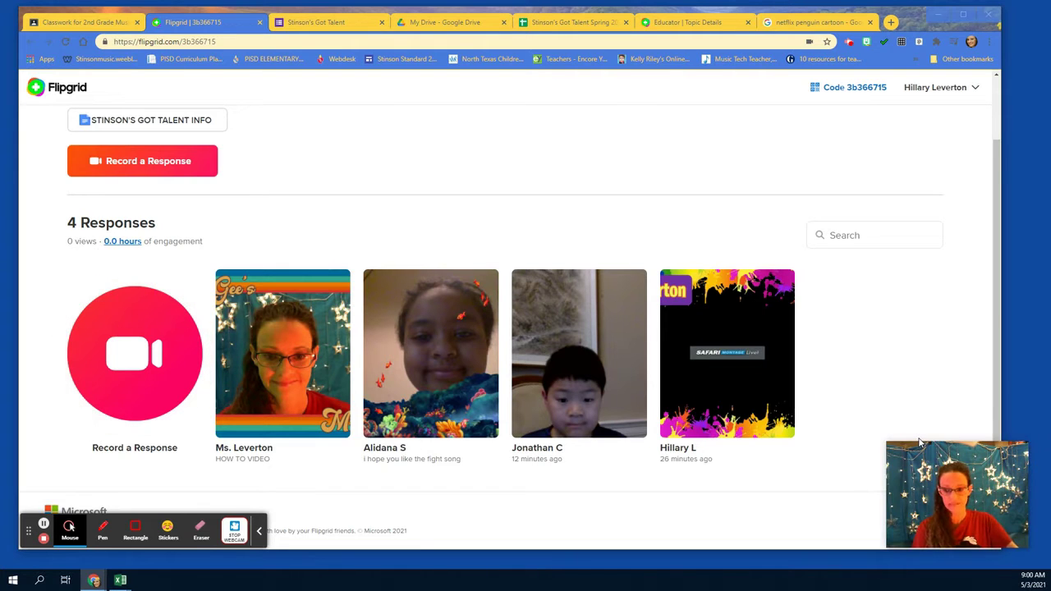
# In the Classroom tab, expand the Flipgrid video post under Classwork to reveal its topic link
pyautogui.click(69, 21)
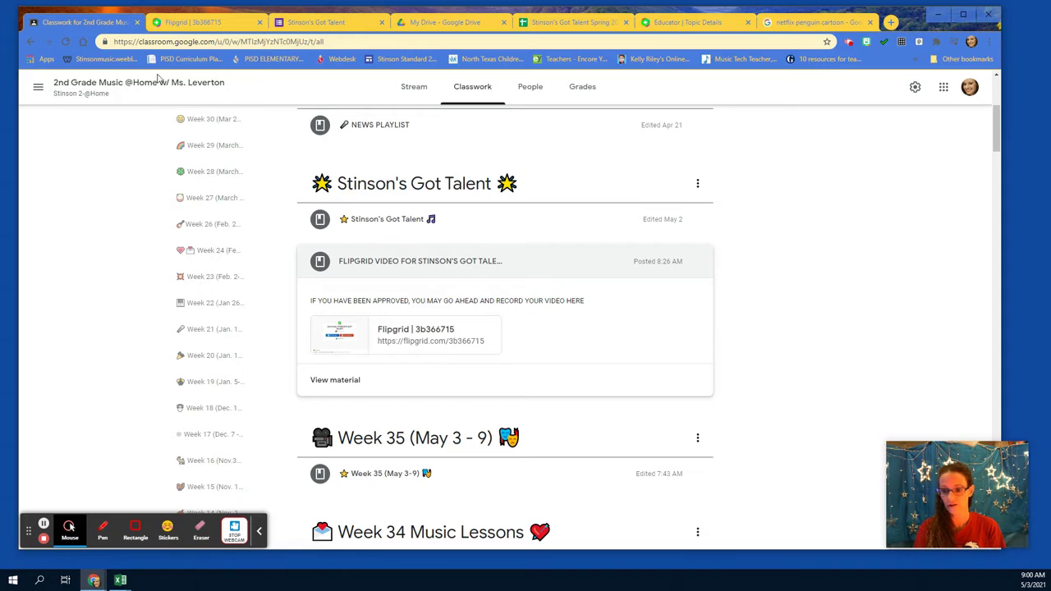
pyautogui.click(403, 89)
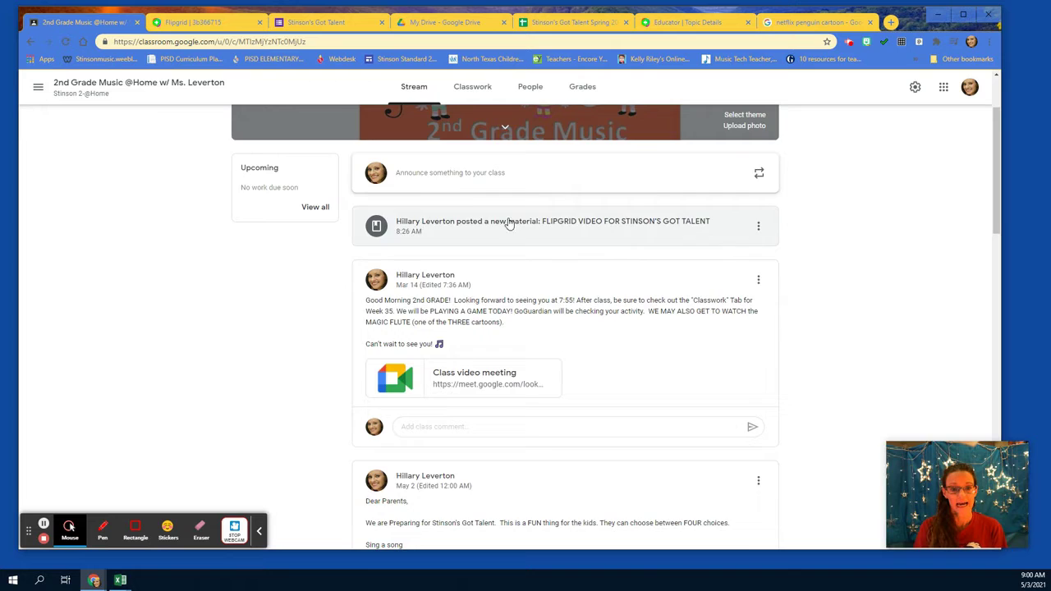
pyautogui.scroll(2, 505, 247)
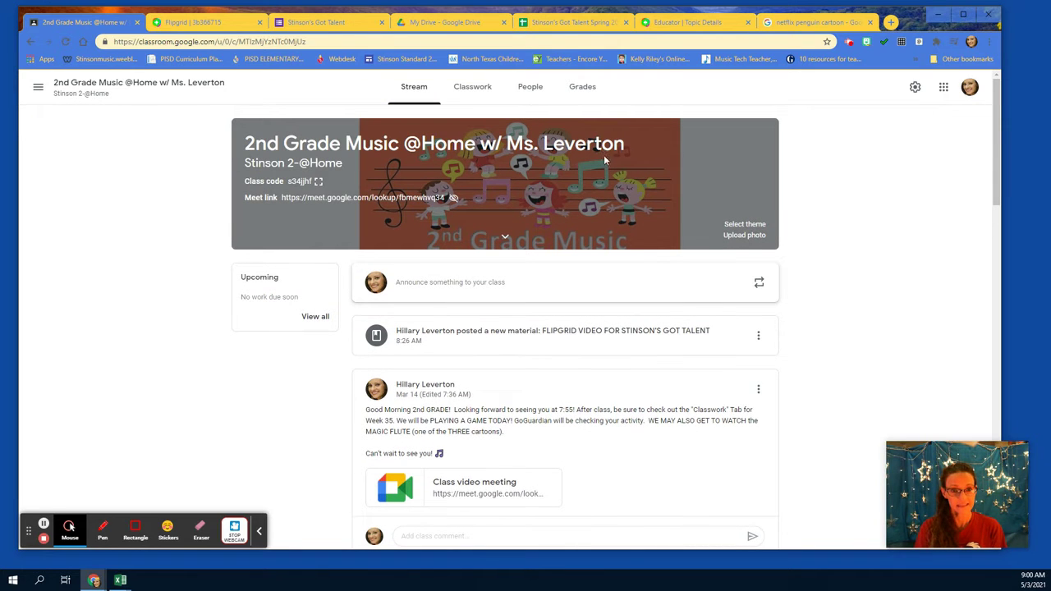
pyautogui.click(469, 89)
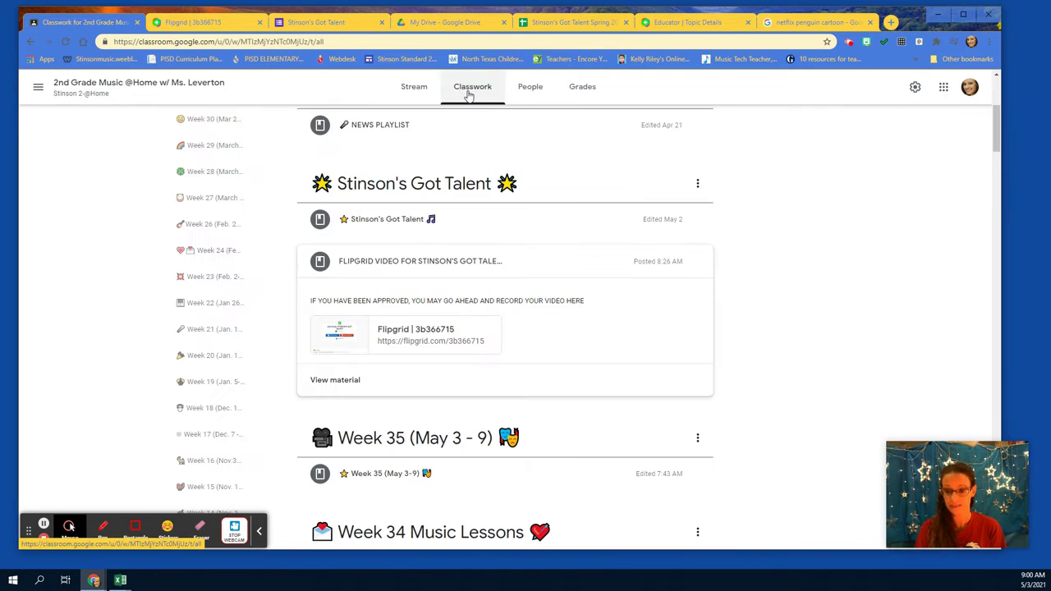
pyautogui.click(423, 255)
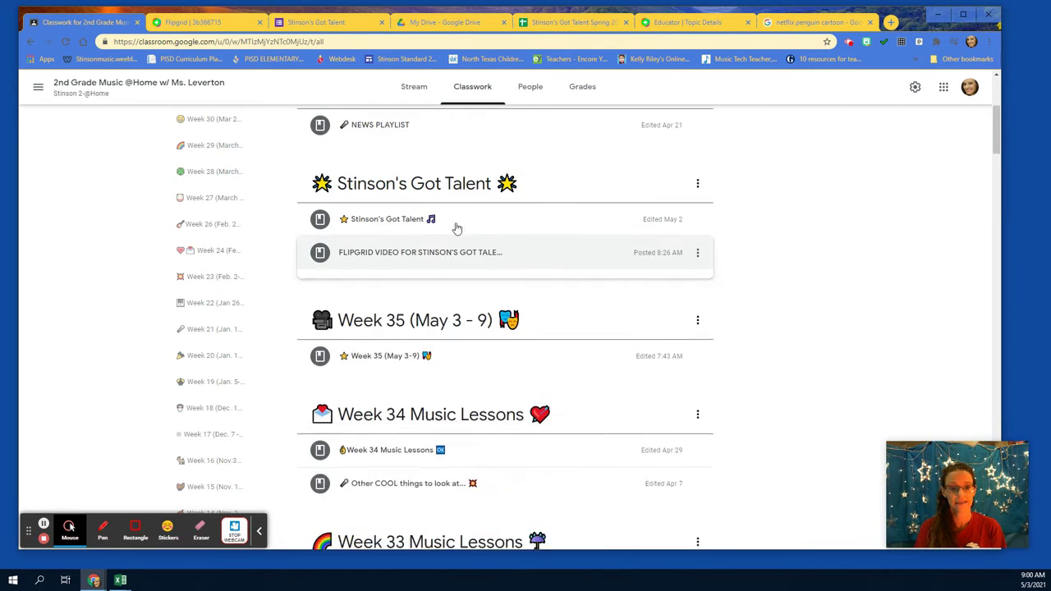
pyautogui.scroll(3, 460, 218)
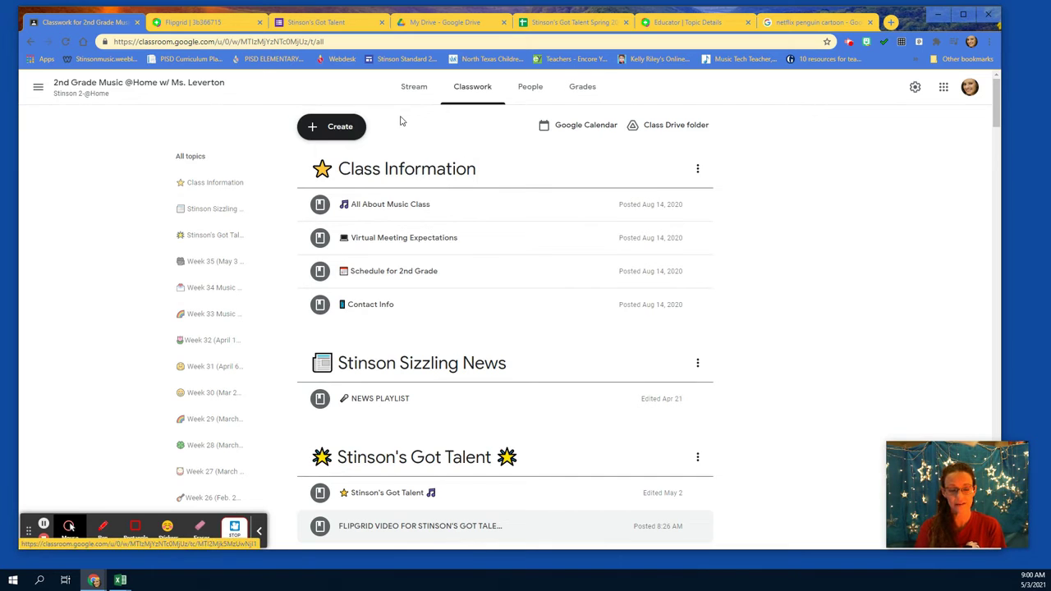
pyautogui.scroll(-2, 390, 168)
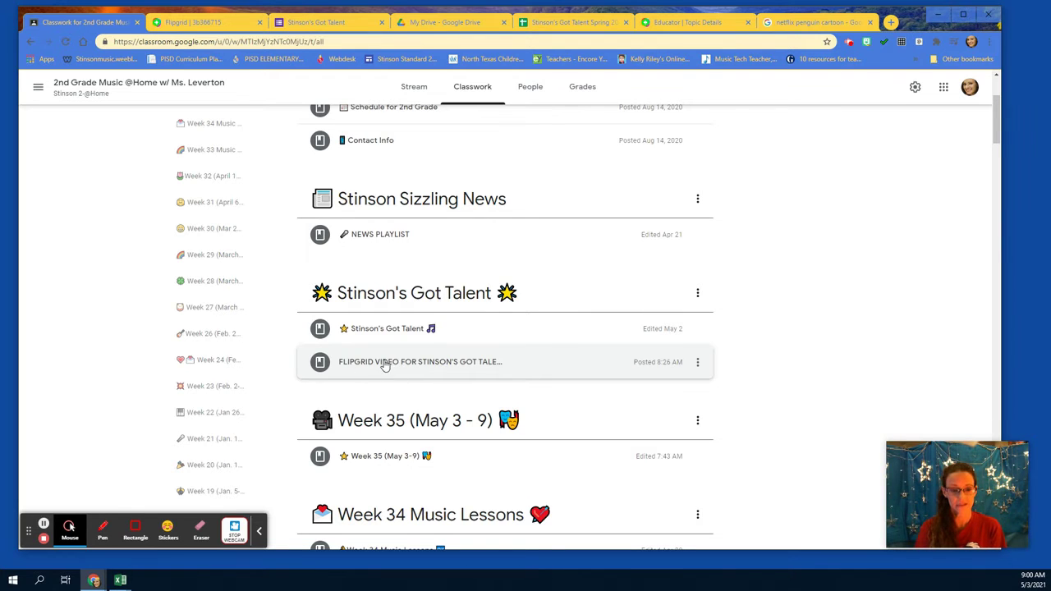
pyautogui.click(385, 365)
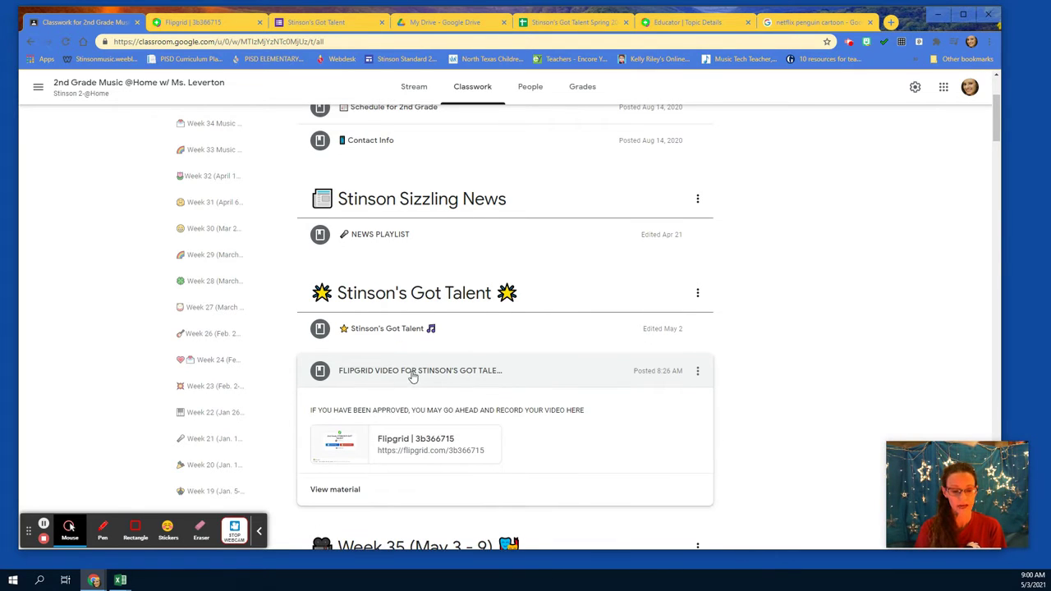
# Open the linked Stinson's Got Talent Flipgrid topic and start a response with the camera
pyautogui.click(336, 444)
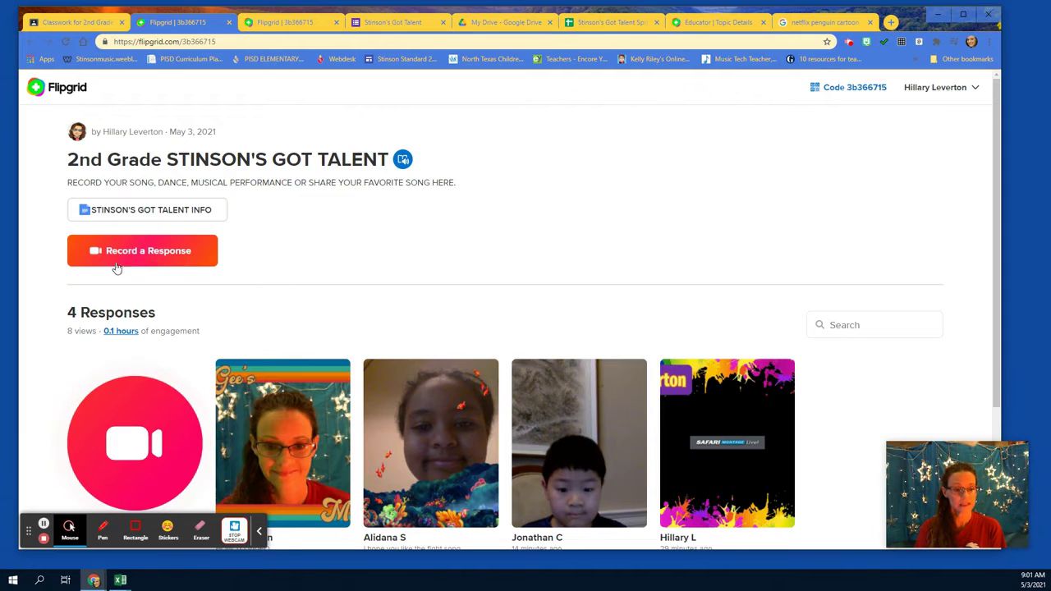
pyautogui.click(142, 252)
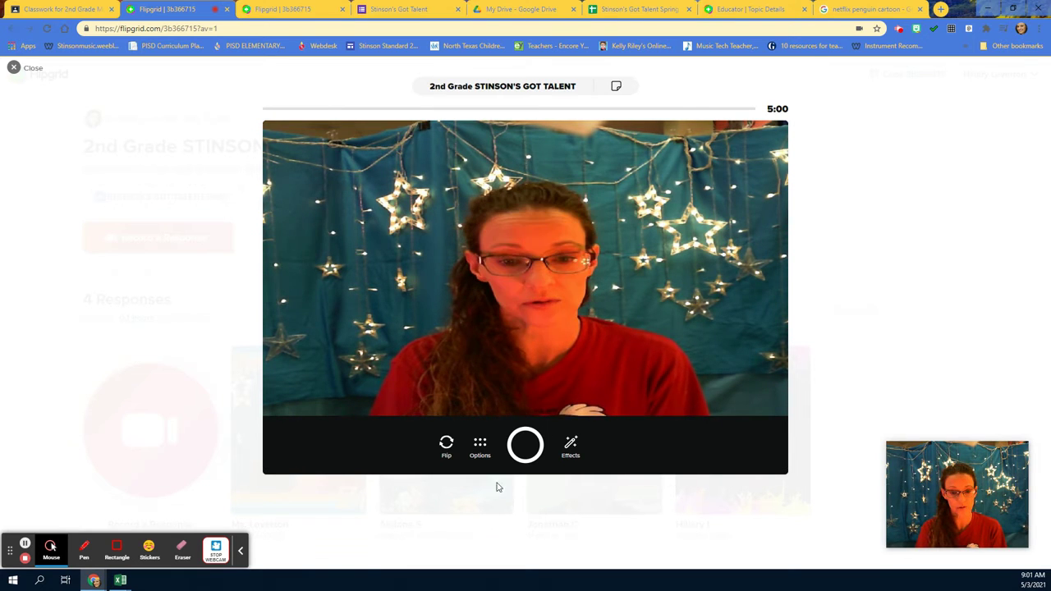
# Apply the rainbow Retro frame from Effects > Frames to the camera preview
pyautogui.click(571, 447)
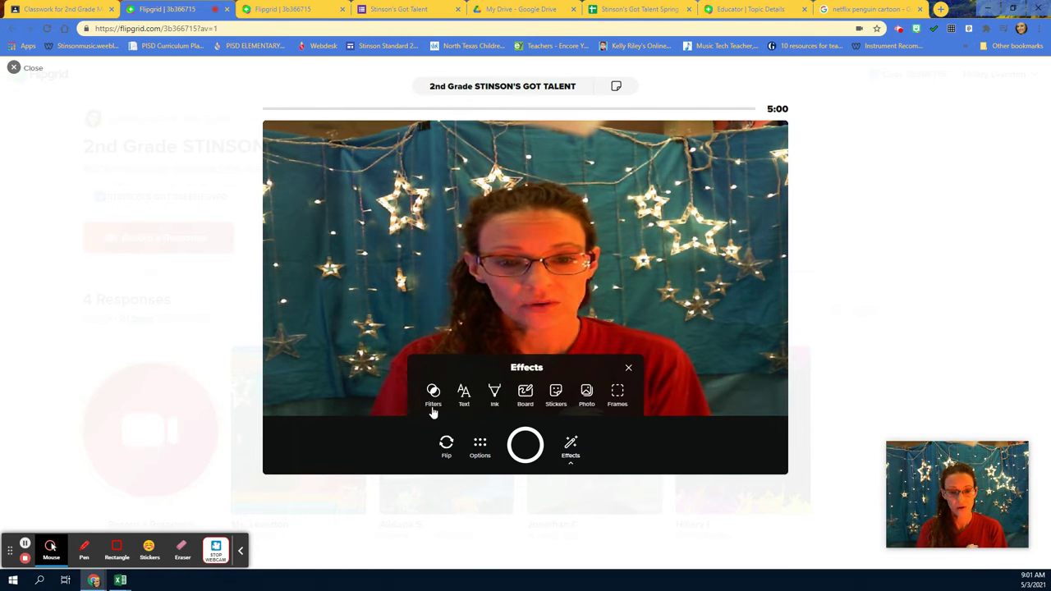
pyautogui.click(616, 396)
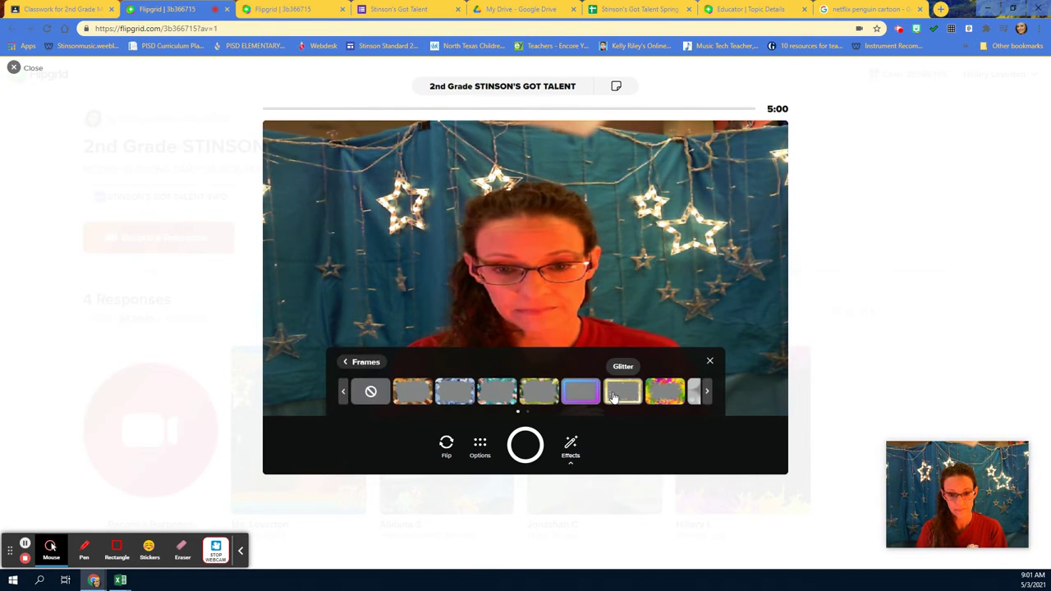
pyautogui.click(707, 392)
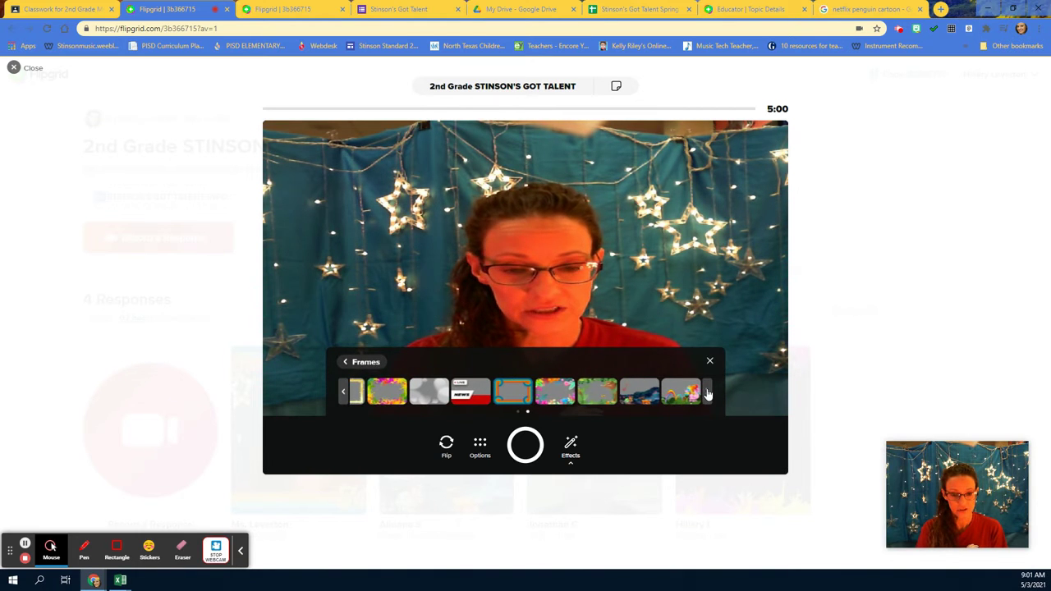
pyautogui.click(516, 395)
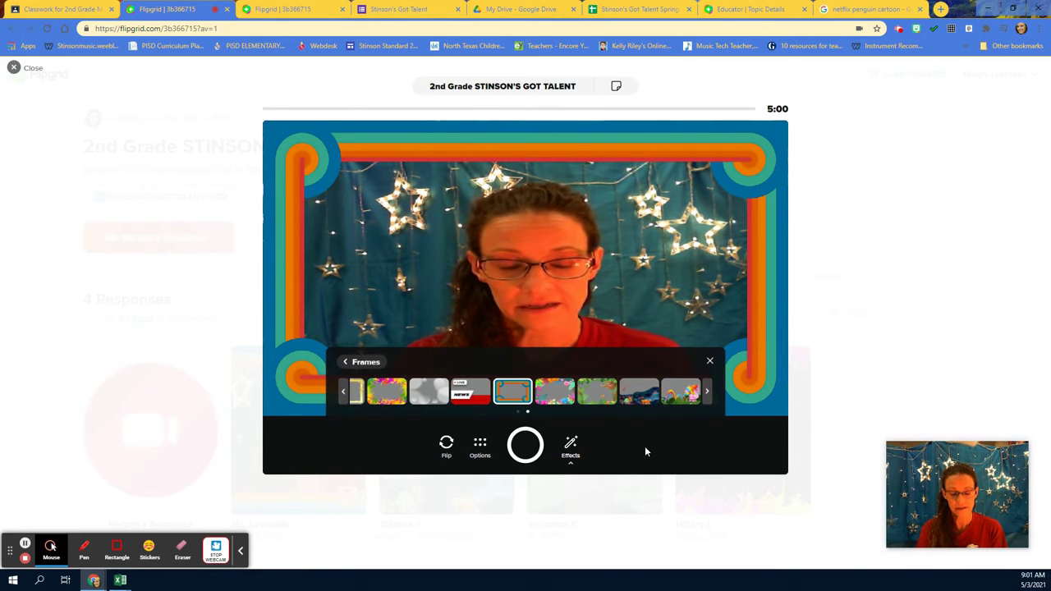
pyautogui.click(710, 363)
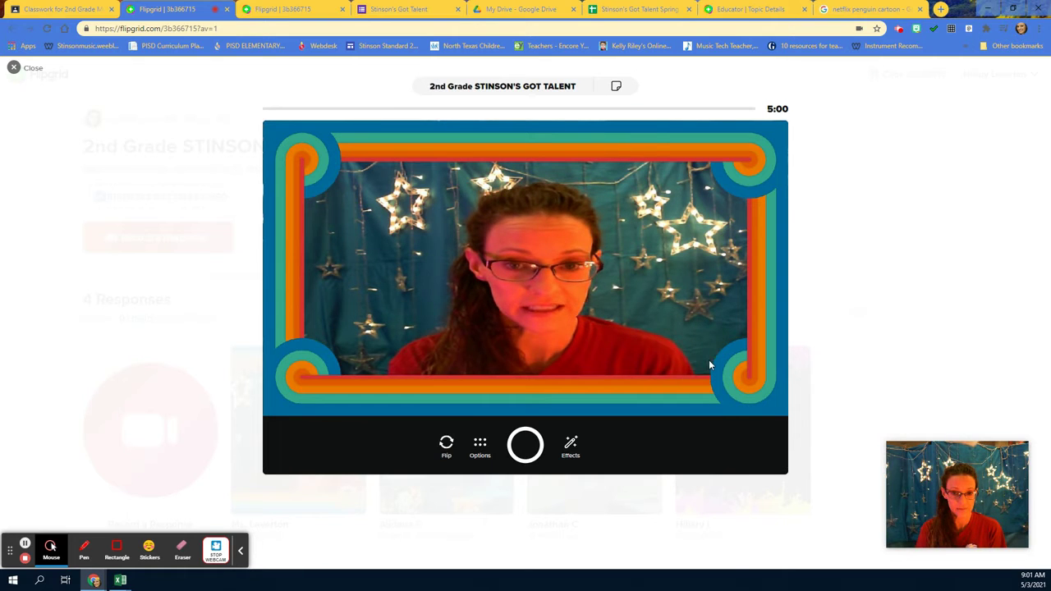
pyautogui.click(571, 451)
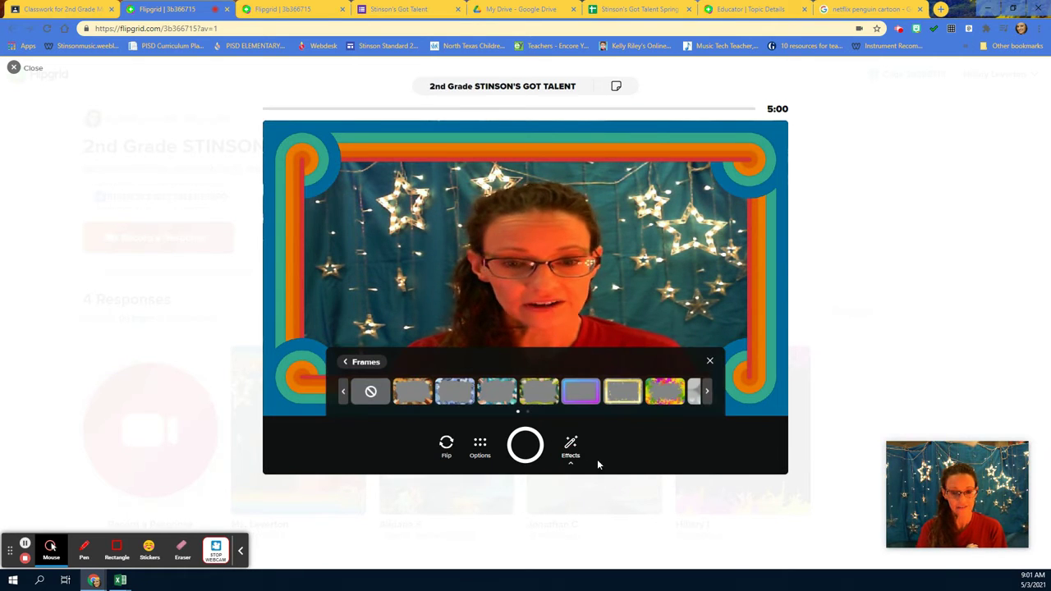
# Add a Sun-style text label reading 'The BeeGee's' over the framed video
pyautogui.click(357, 363)
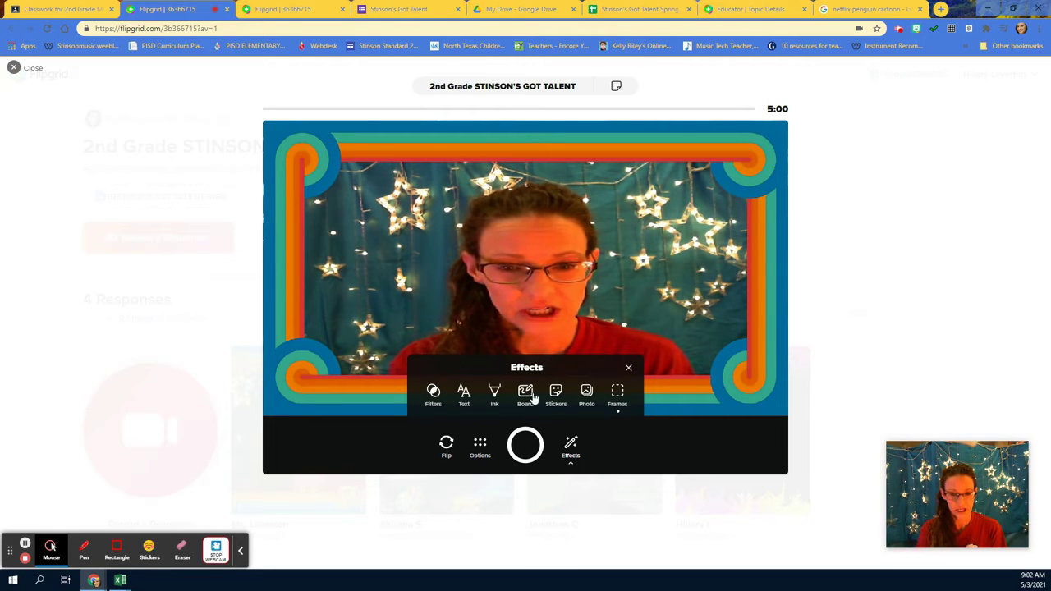
pyautogui.click(462, 397)
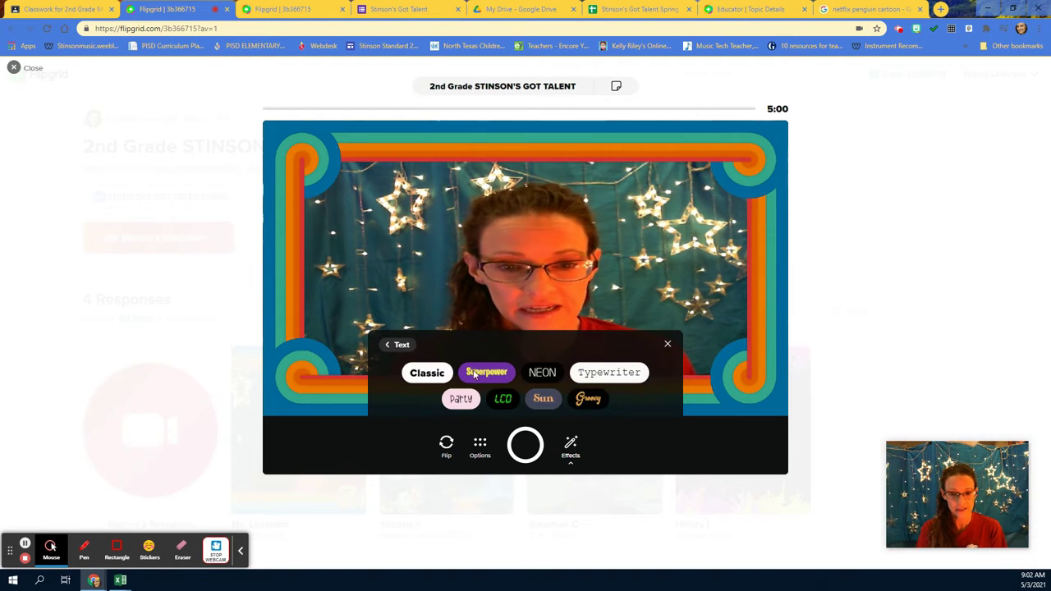
pyautogui.click(544, 399)
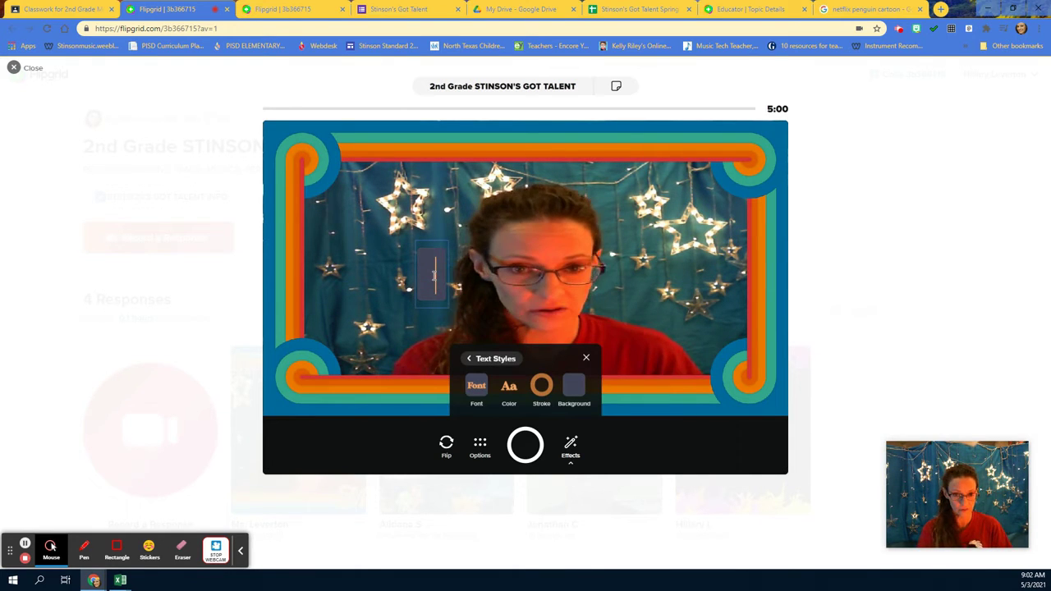
pyautogui.write('The Be')
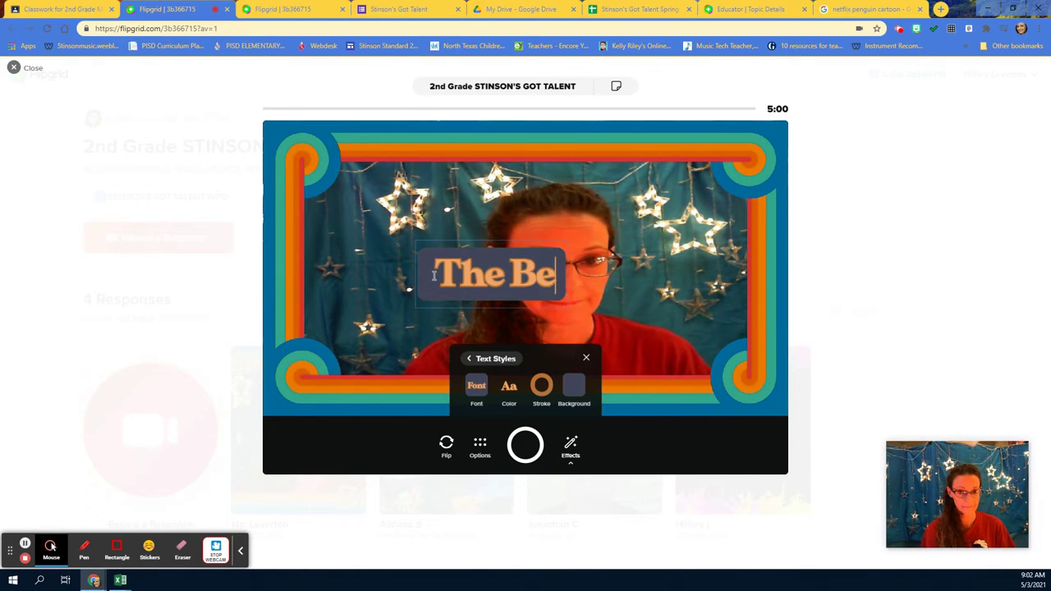
pyautogui.write('eGee')
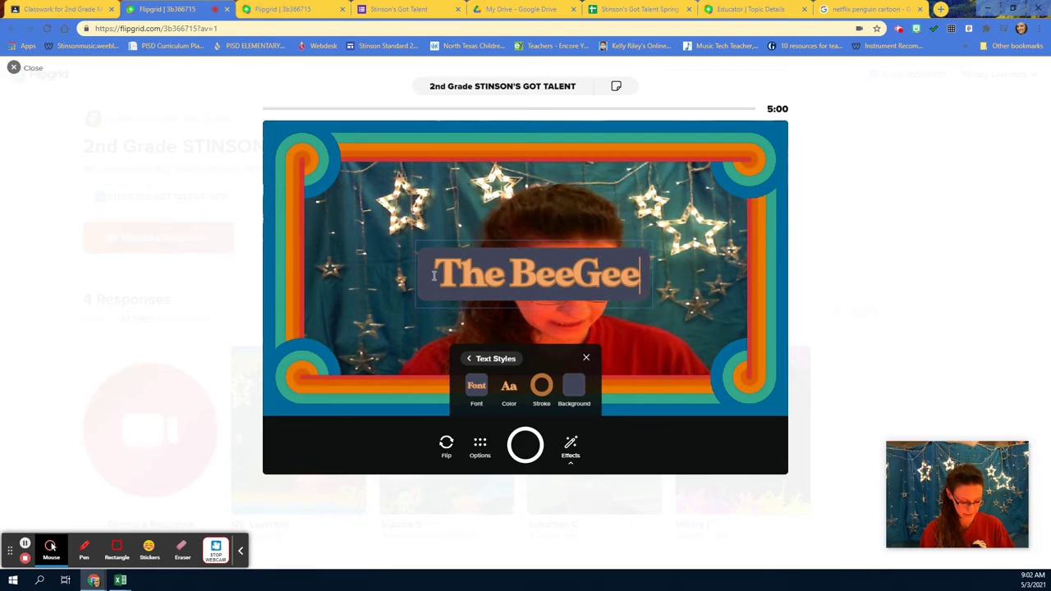
pyautogui.write("'s")
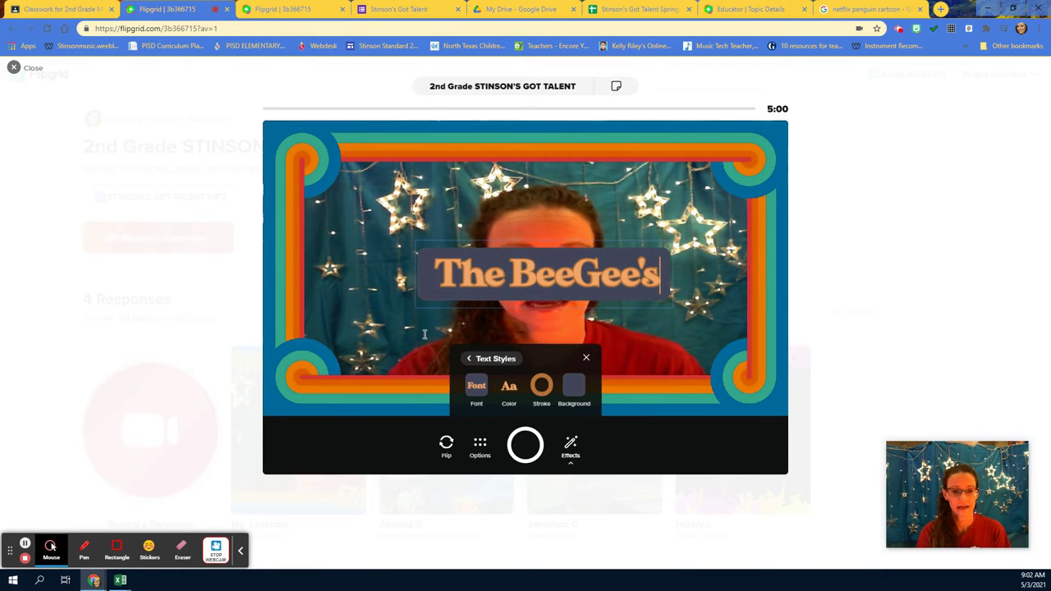
pyautogui.click(605, 279)
# Move 'The BeeGee's' label to the top-left and add a second retro-style name label
pyautogui.moveTo(565, 275); pyautogui.dragTo(457, 164)
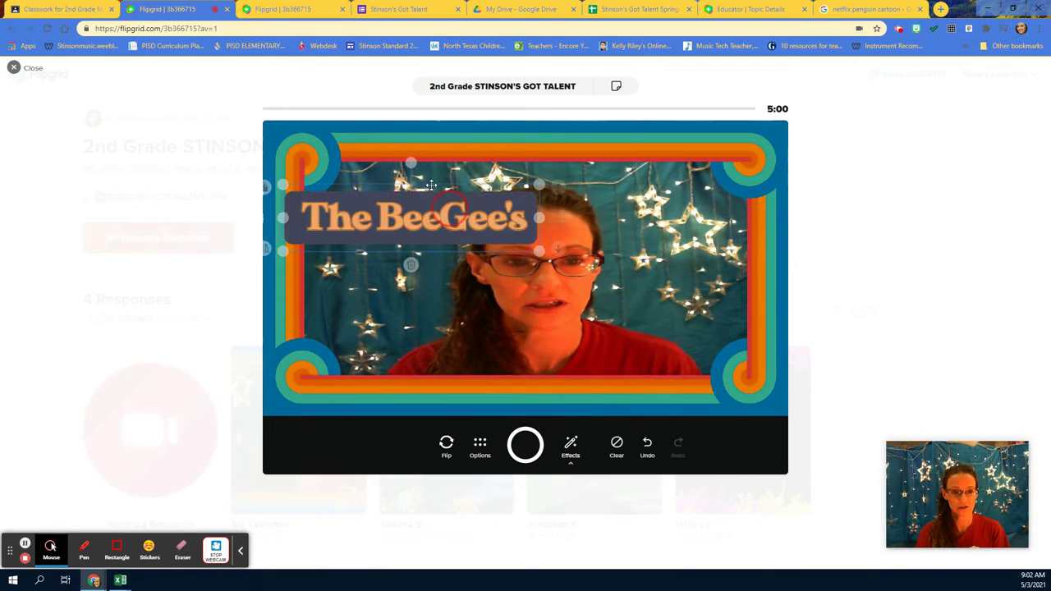
pyautogui.click(458, 164)
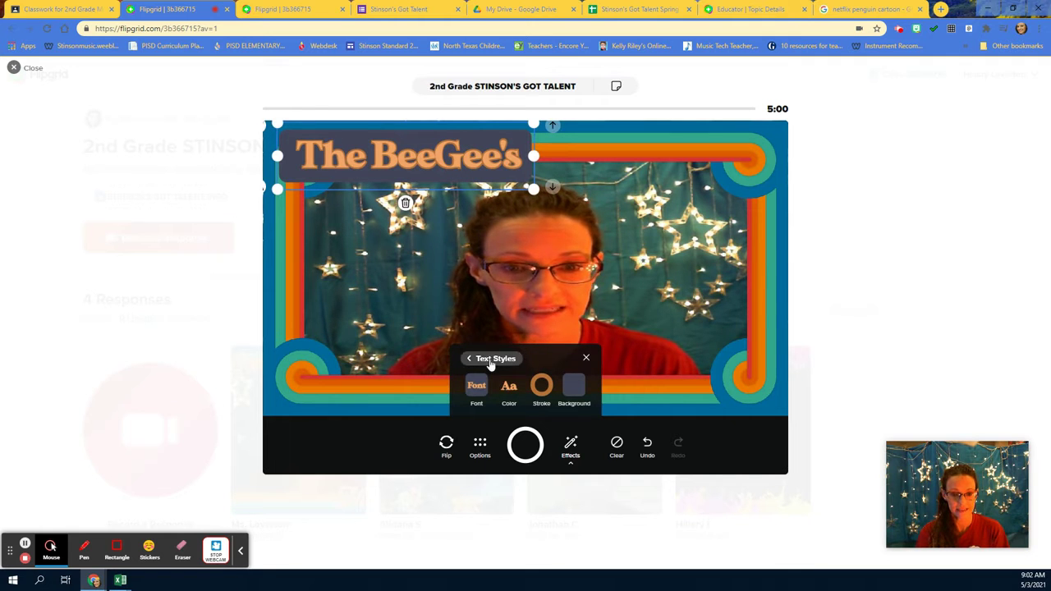
pyautogui.click(472, 359)
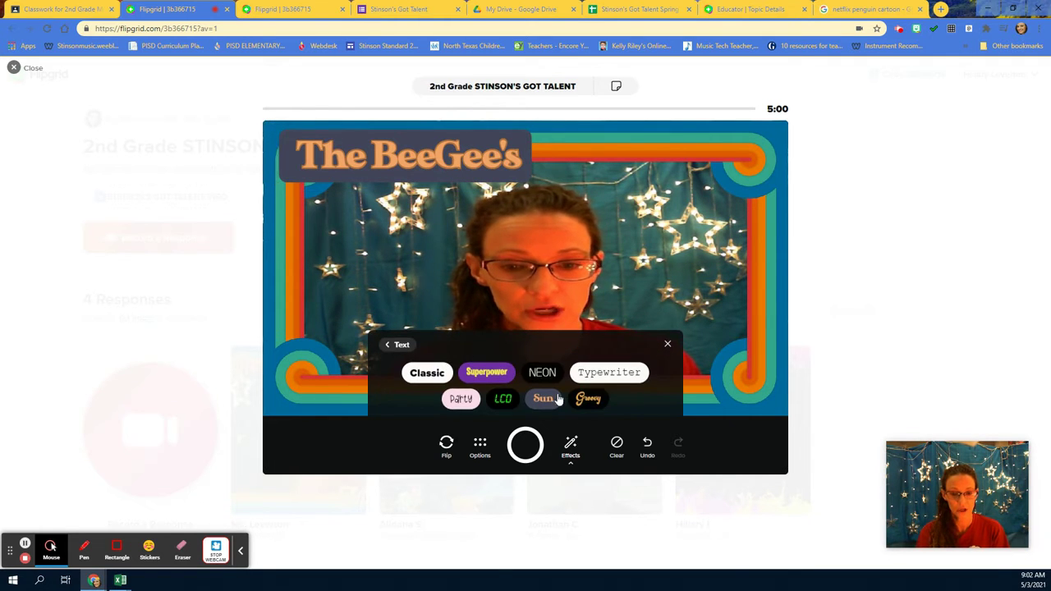
pyautogui.click(586, 400)
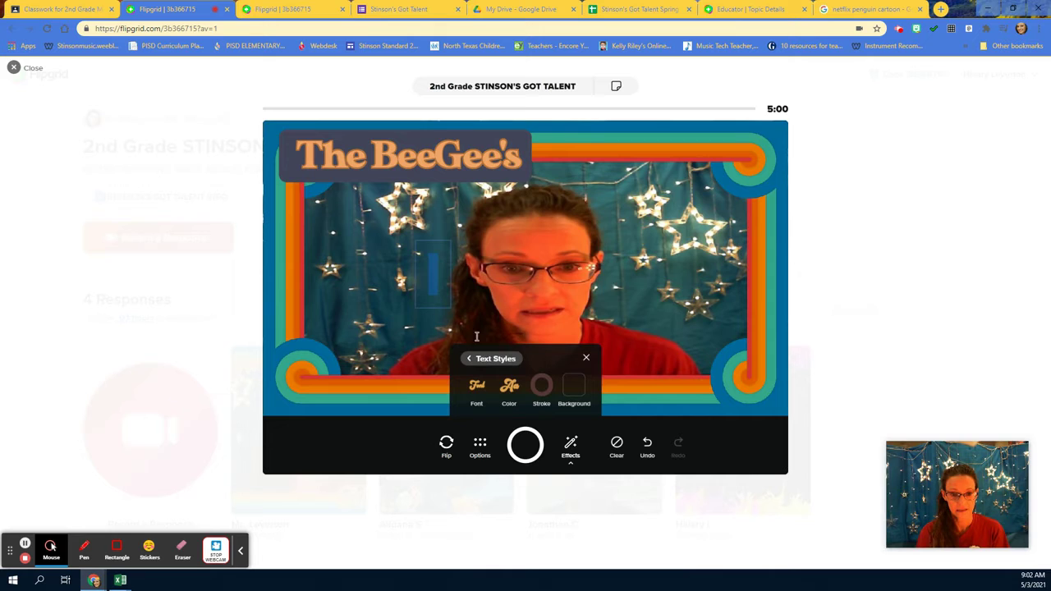
pyautogui.write('Mx')
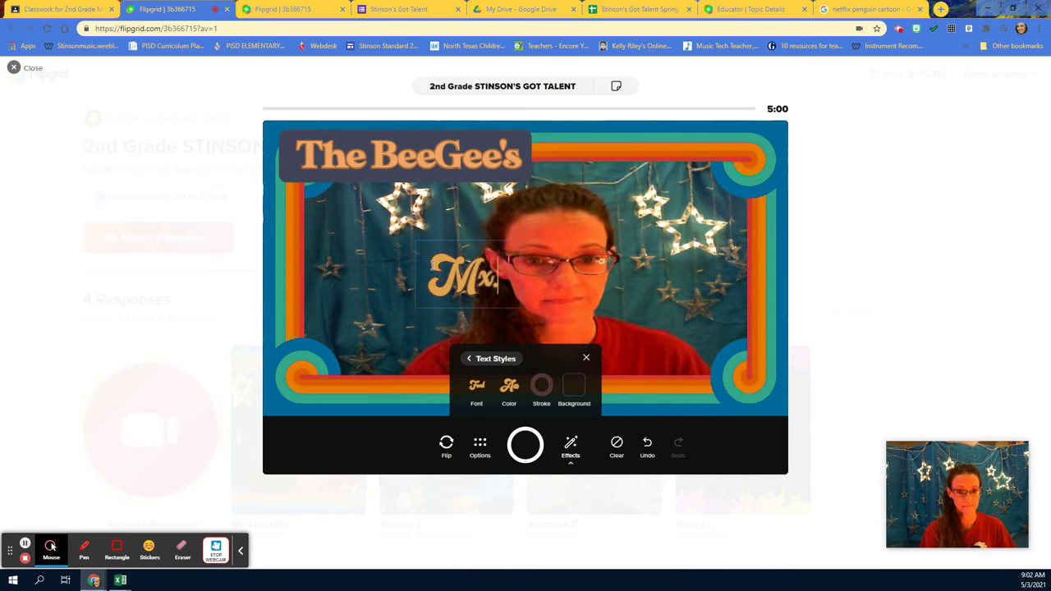
pyautogui.press('BackSpace')
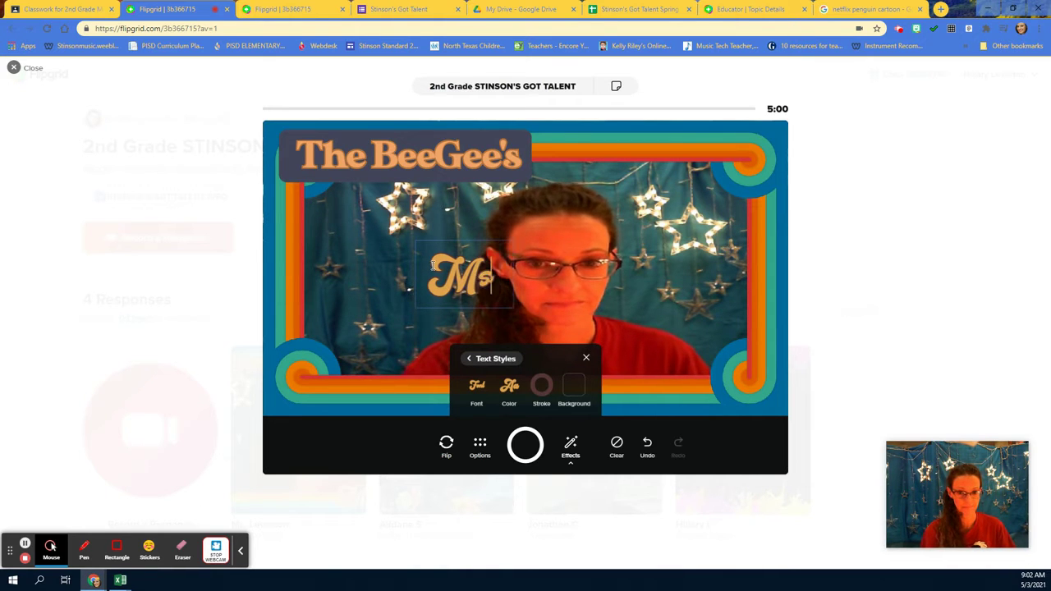
pyautogui.write('. Levert')
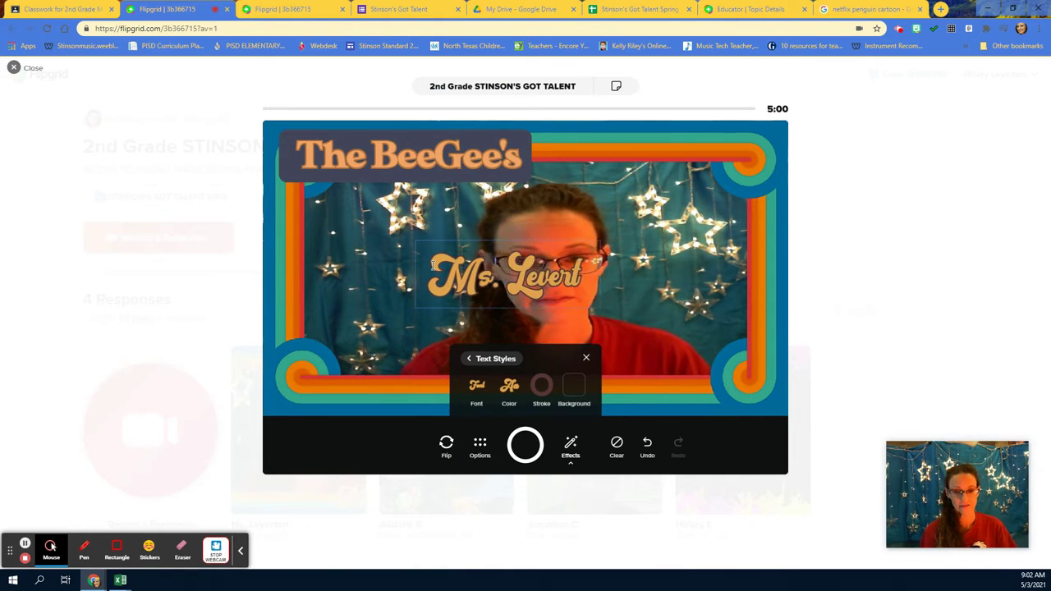
pyautogui.write('on')
pyautogui.click(743, 335)
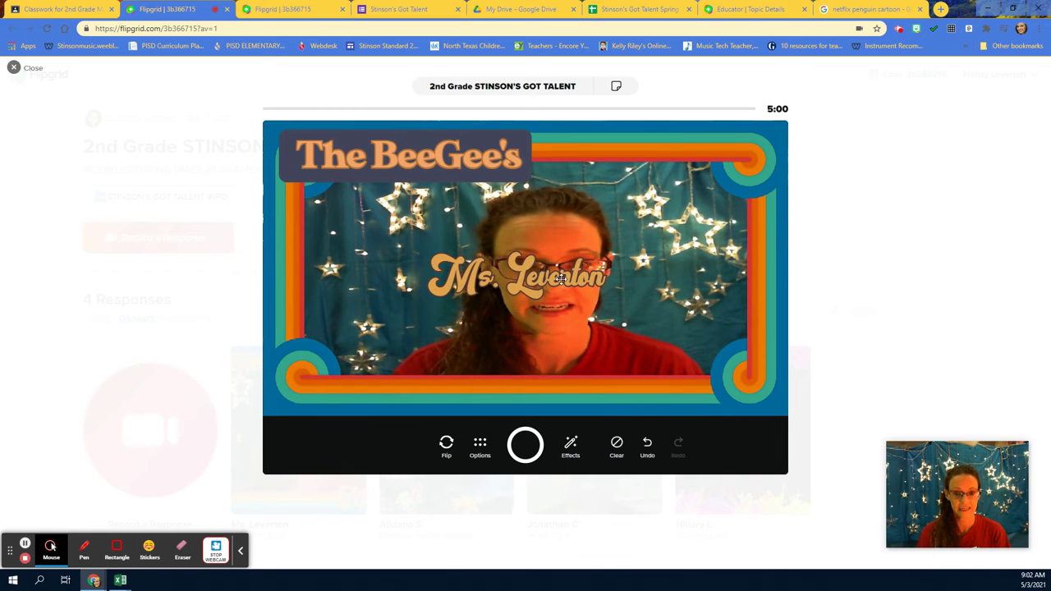
# Place the Ms. Leverton label in the lower right in Groovy lettering
pyautogui.click(545, 276)
pyautogui.moveTo(545, 276); pyautogui.dragTo(712, 379)
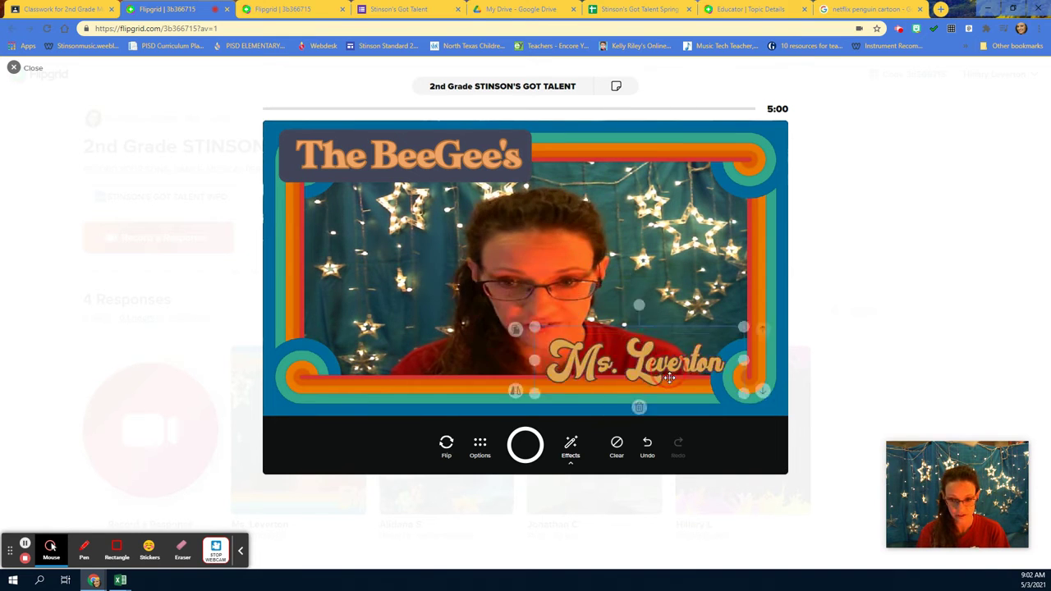
pyautogui.click(714, 378)
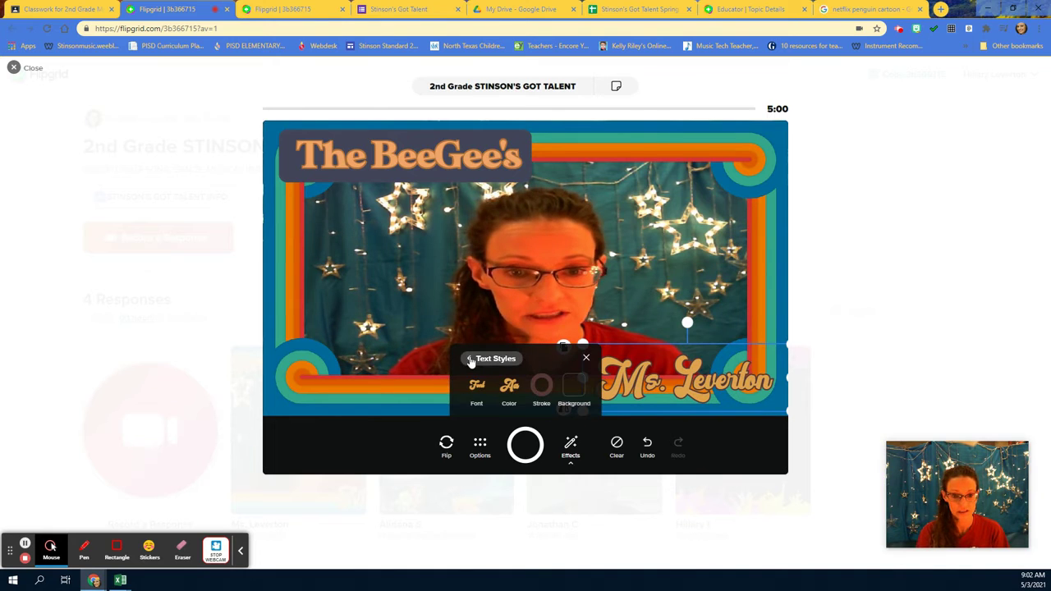
pyautogui.click(477, 388)
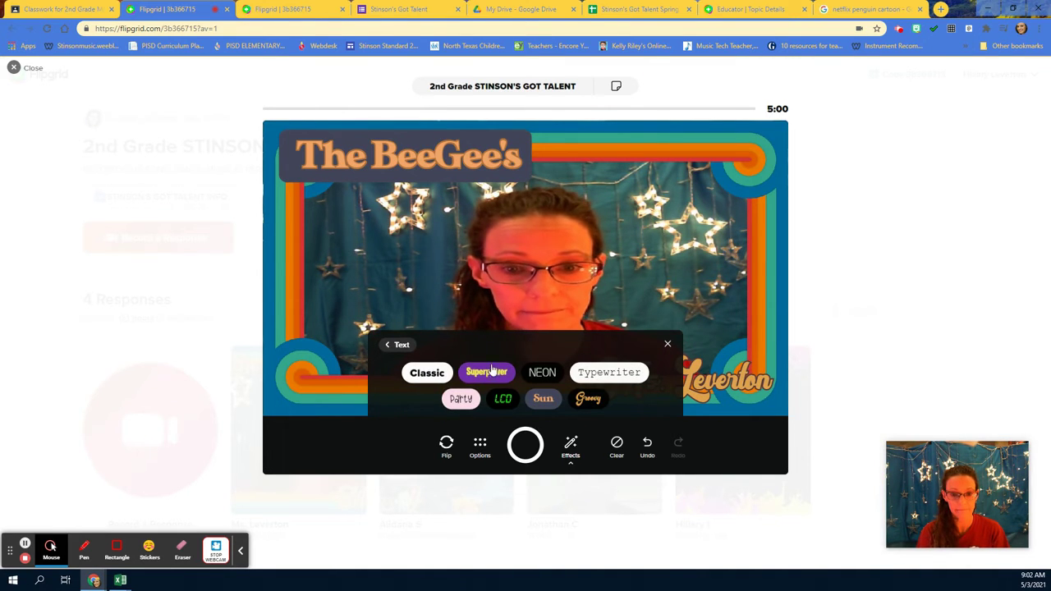
pyautogui.click(391, 344)
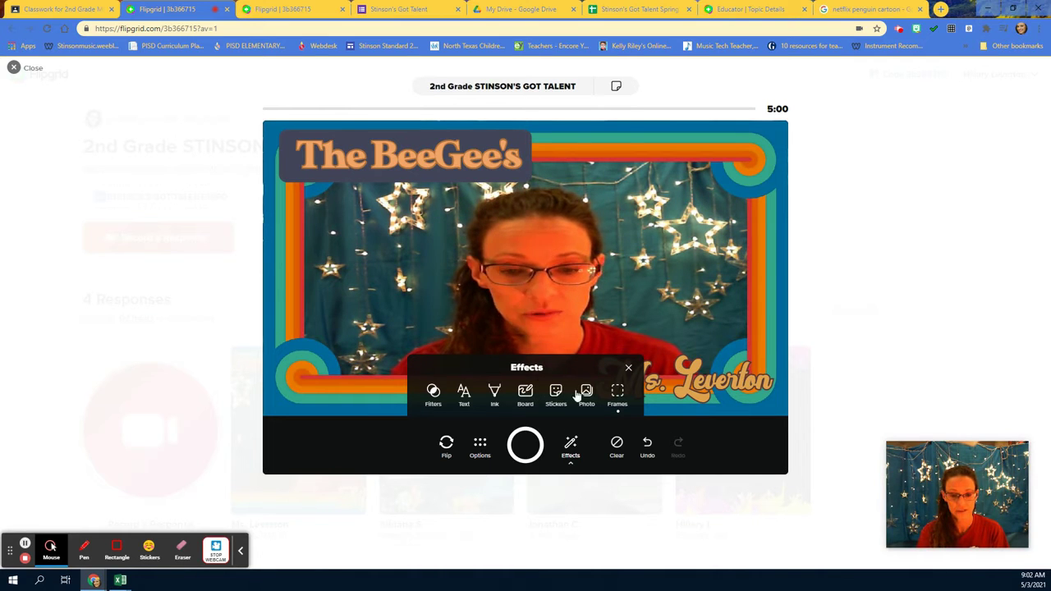
# Search stickers for 'music' and add the orange eighth-note sticker to the video
pyautogui.click(557, 402)
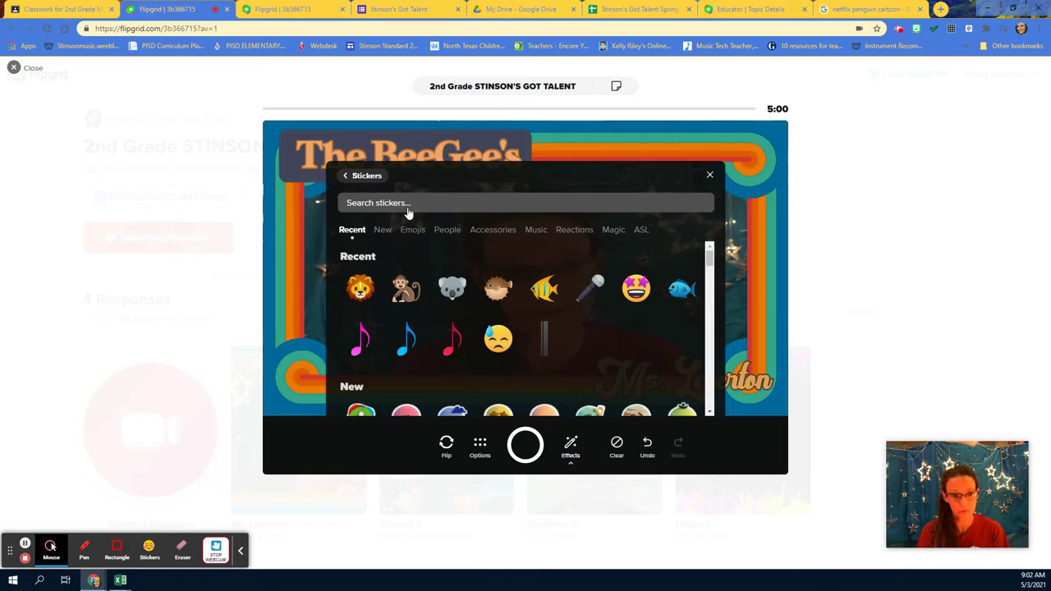
pyautogui.click(427, 203)
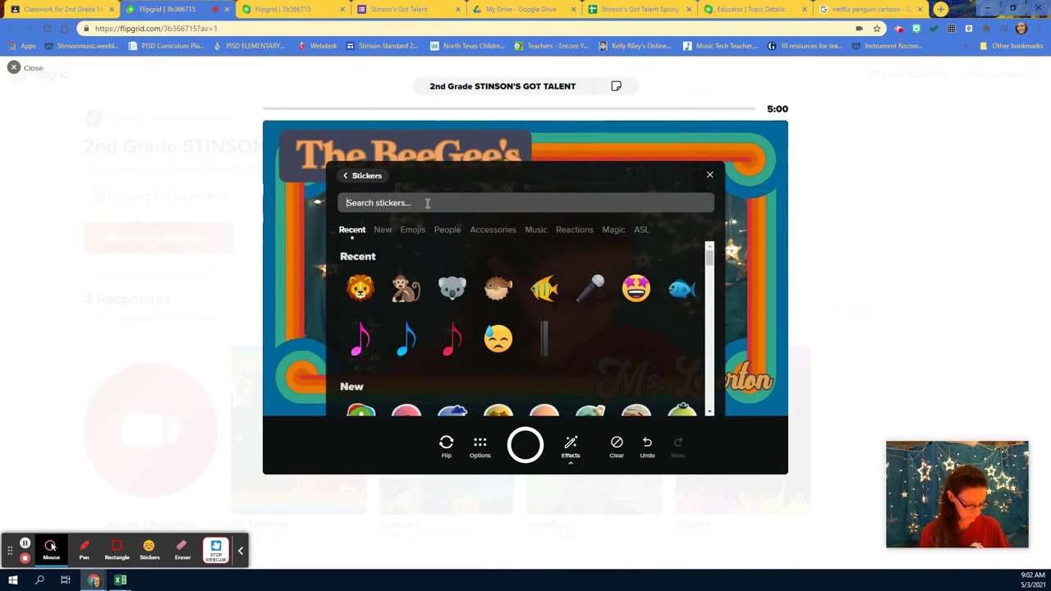
pyautogui.write('music')
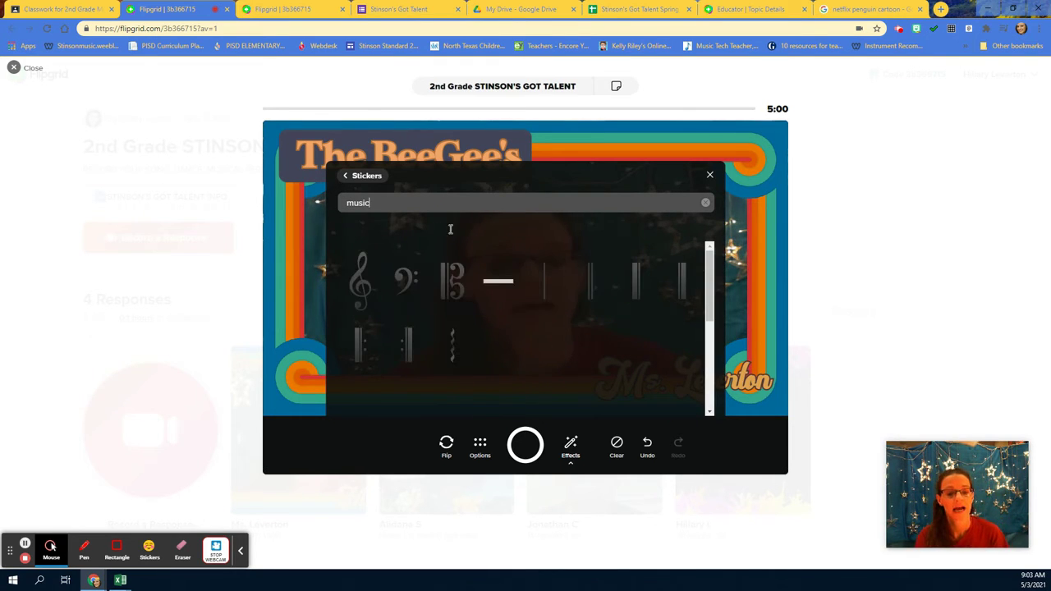
pyautogui.scroll(-3, 537, 318)
pyautogui.scroll(-1, 541, 320)
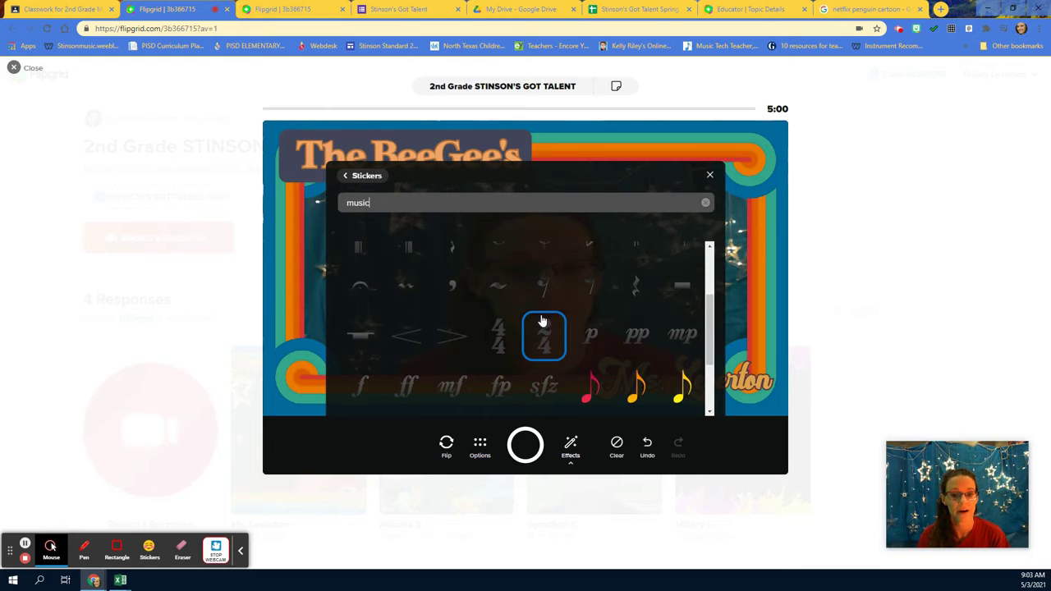
pyautogui.scroll(-1, 542, 320)
pyautogui.scroll(-1, 543, 320)
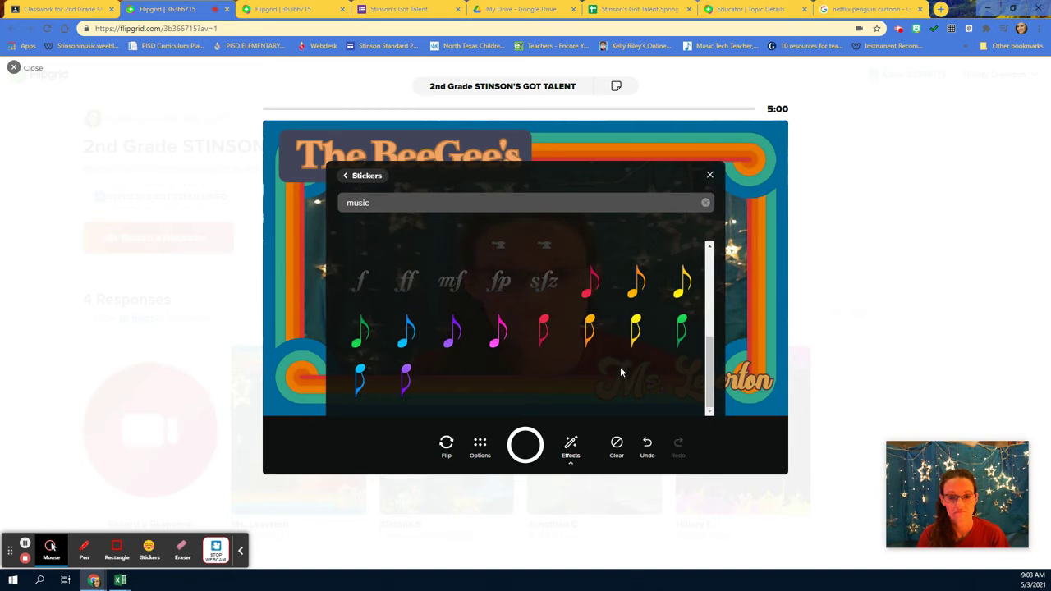
pyautogui.click(598, 342)
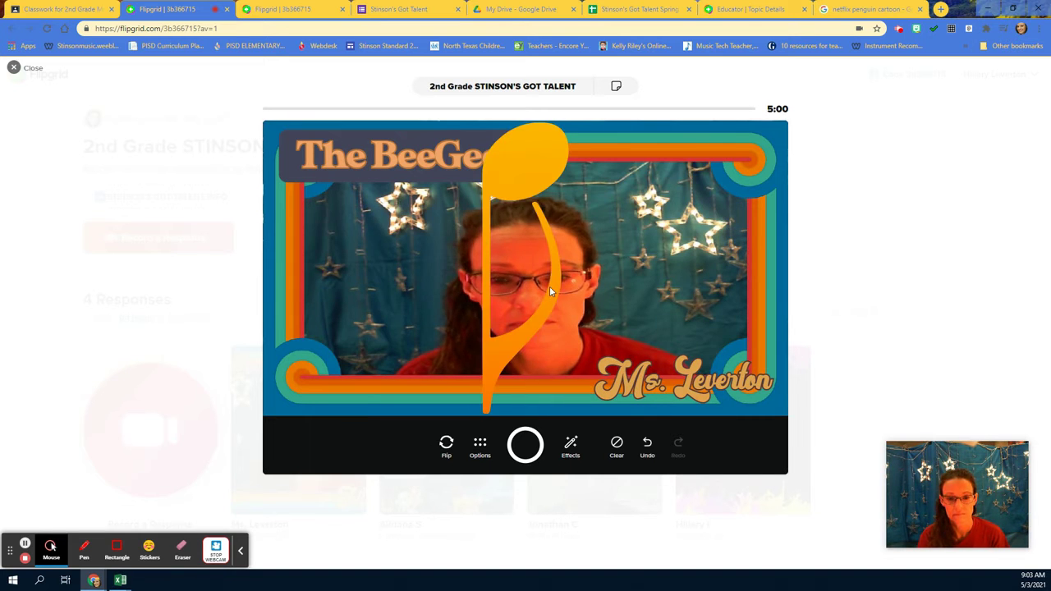
# Move the music-note sticker left and shrink it into the lower-left corner
pyautogui.click(546, 152)
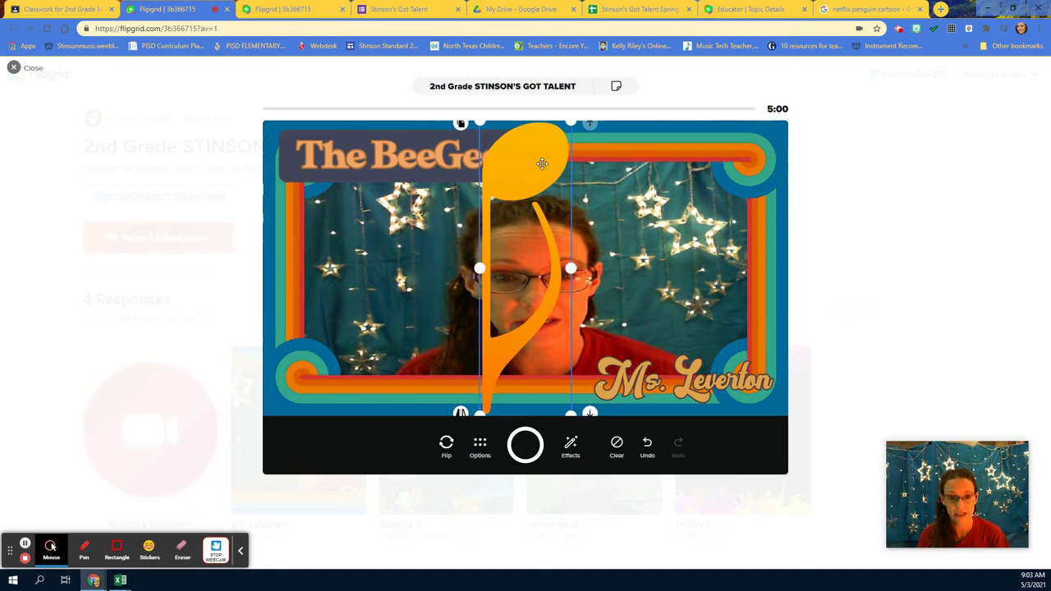
pyautogui.click(535, 164)
pyautogui.moveTo(535, 164); pyautogui.dragTo(347, 197)
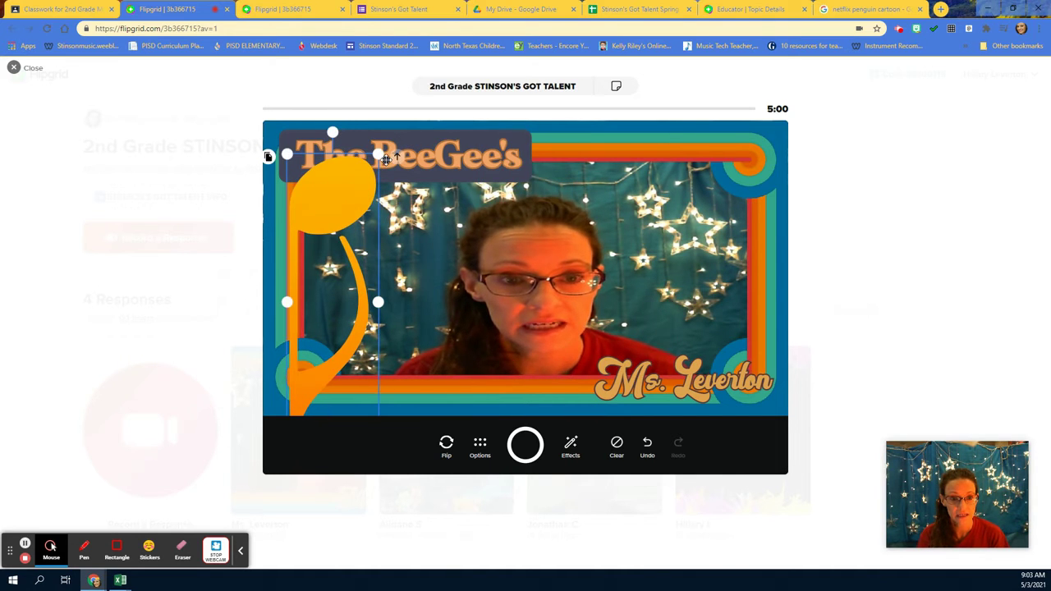
pyautogui.moveTo(385, 160)
pyautogui.mouseDown()
pyautogui.moveTo(316, 353)
pyautogui.moveTo(323, 270)
pyautogui.moveTo(367, 284)
pyautogui.moveTo(327, 265)
pyautogui.moveTo(326, 305)
pyautogui.moveTo(304, 338)
pyautogui.mouseUp()
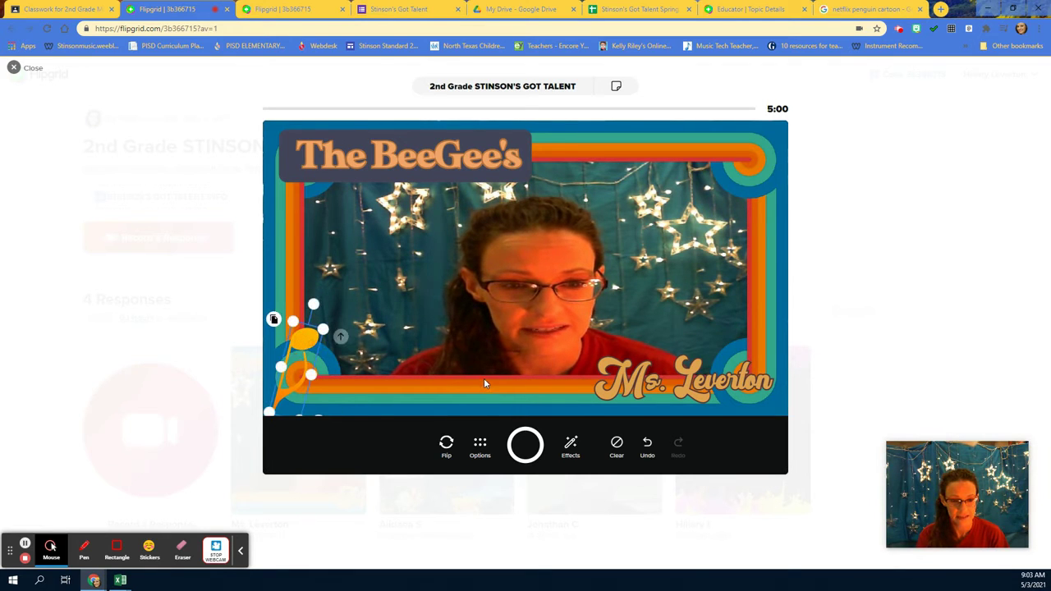
pyautogui.click(376, 392)
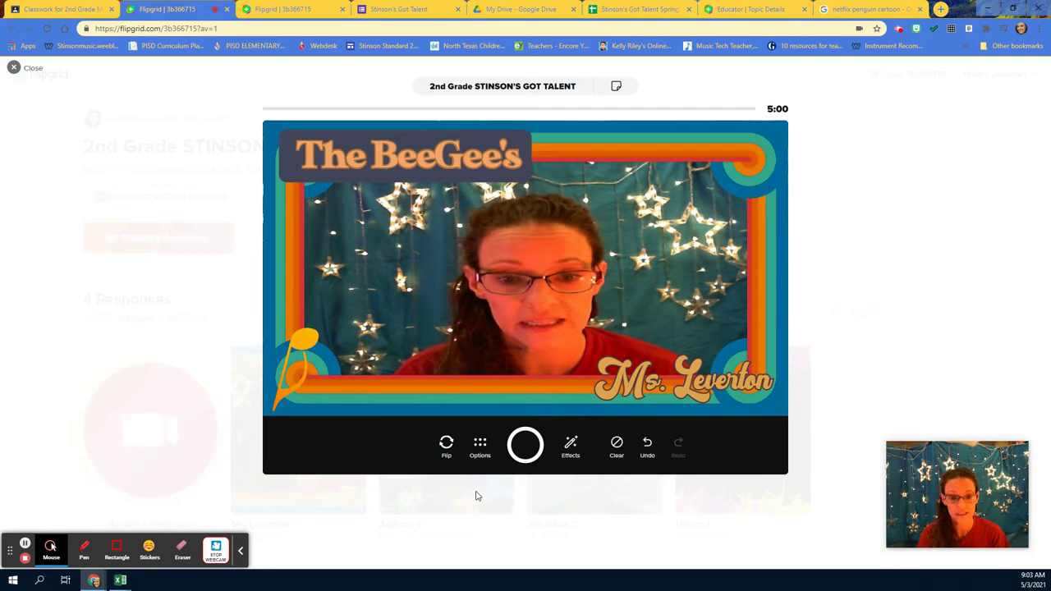
# Record the decorated opening webcam clip and show the extra recording options
pyautogui.click(524, 447)
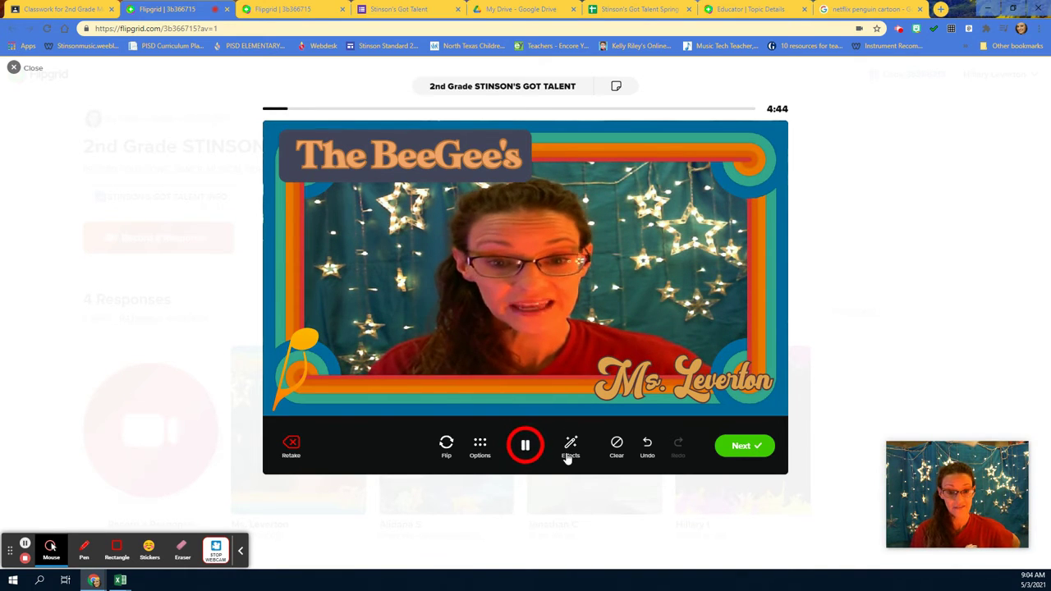
pyautogui.click(481, 450)
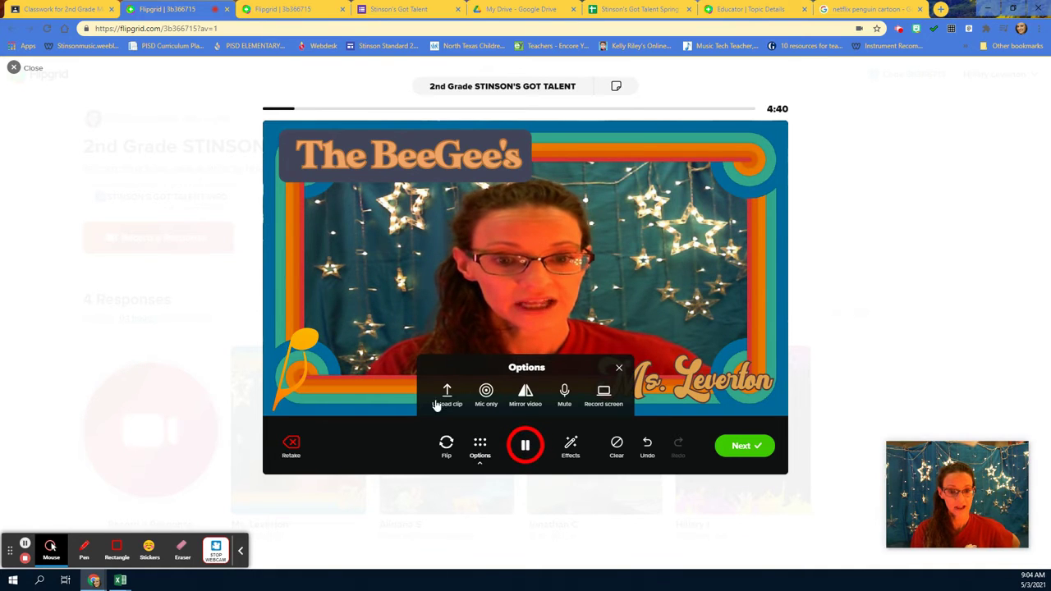
# Capture Screen 1 as a second clip, then stop to review the 1:58 response
pyautogui.click(603, 393)
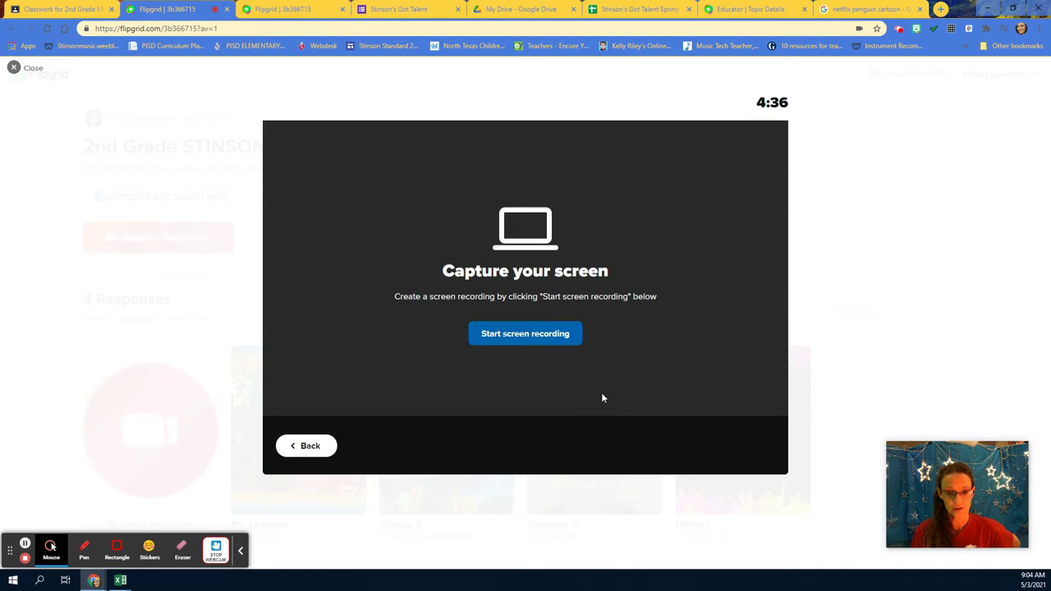
pyautogui.click(518, 340)
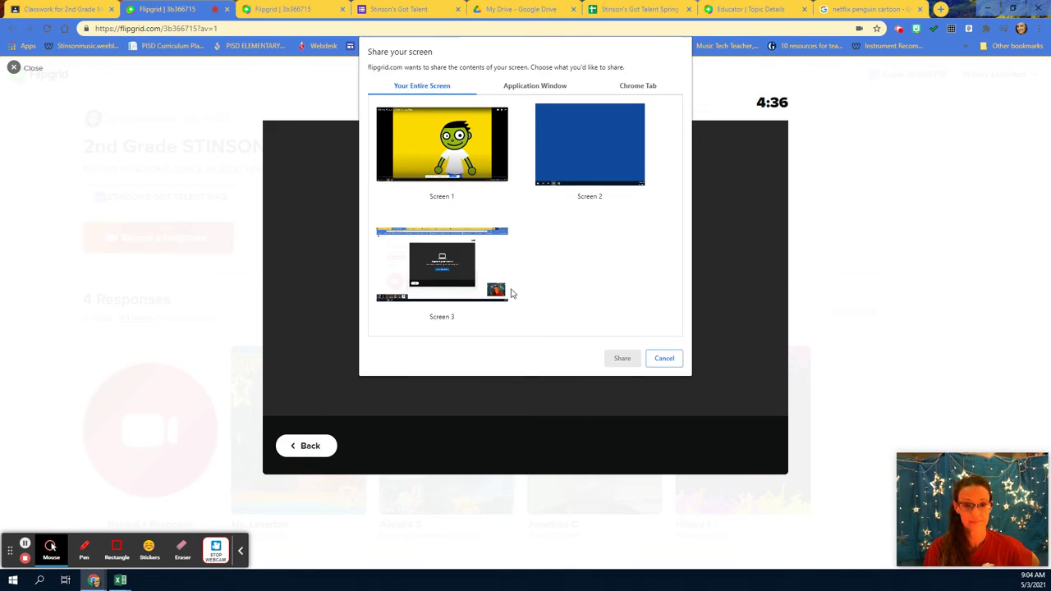
pyautogui.click(450, 150)
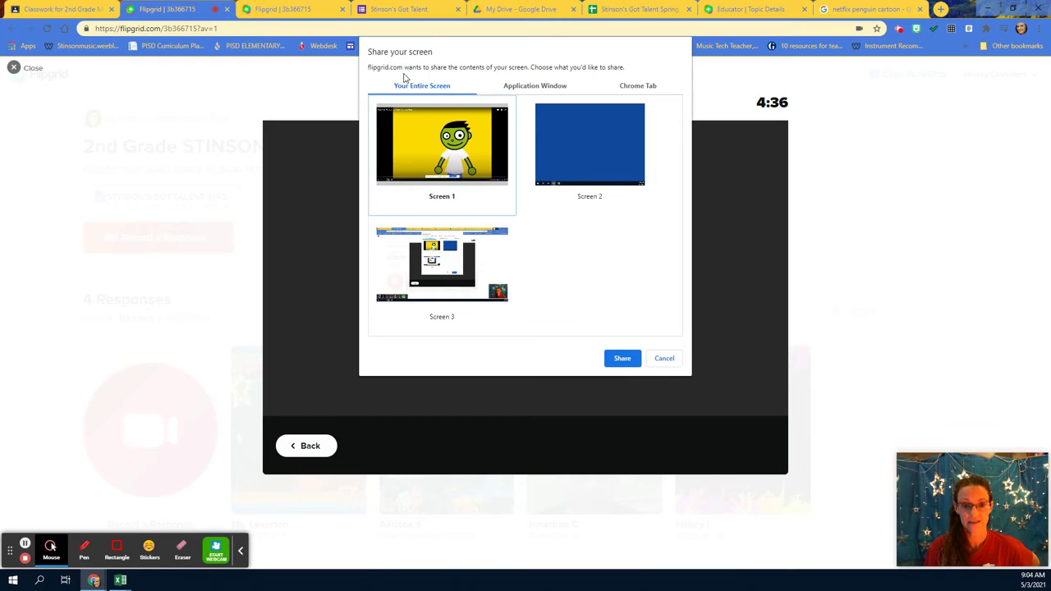
pyautogui.click(623, 358)
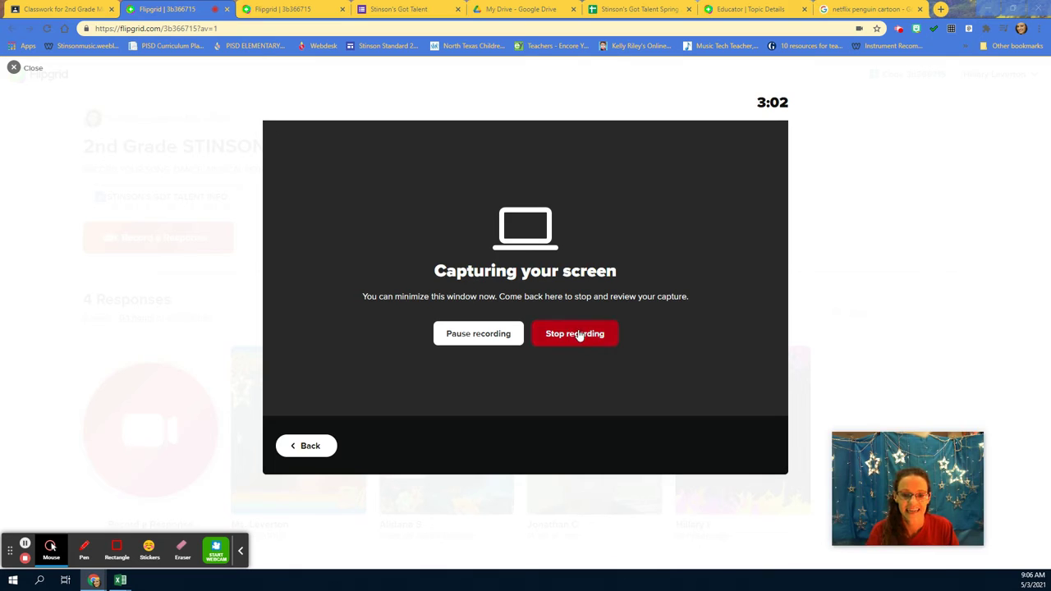
pyautogui.click(579, 336)
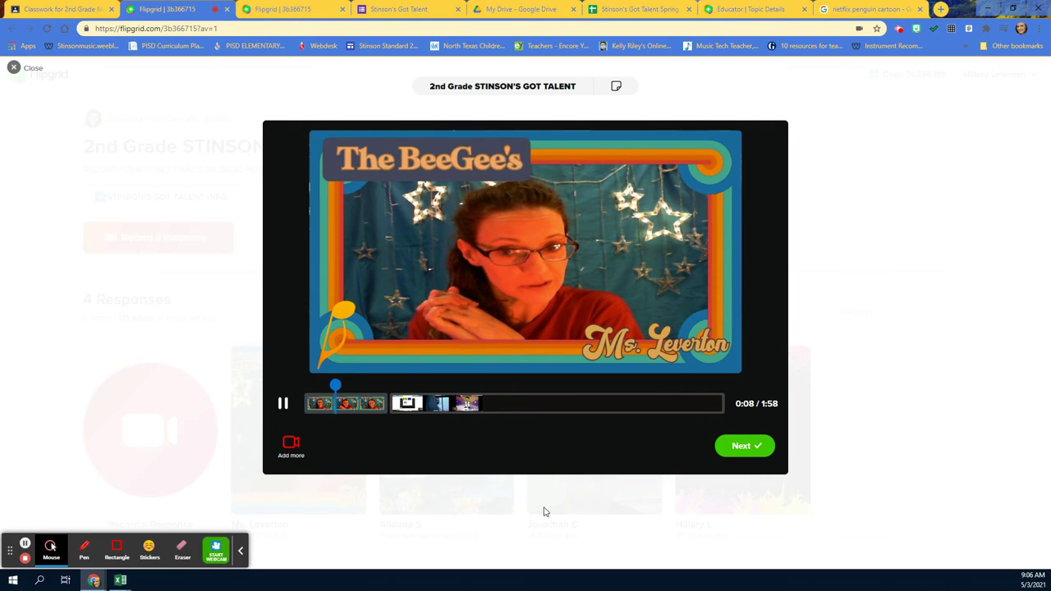
pyautogui.click(283, 403)
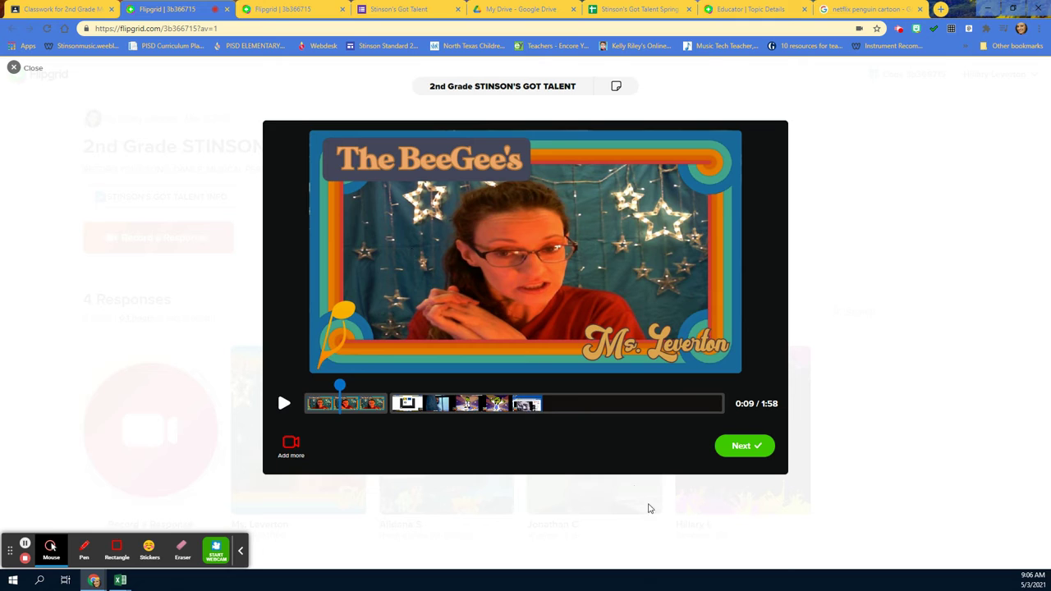
pyautogui.moveTo(339, 386); pyautogui.dragTo(657, 414)
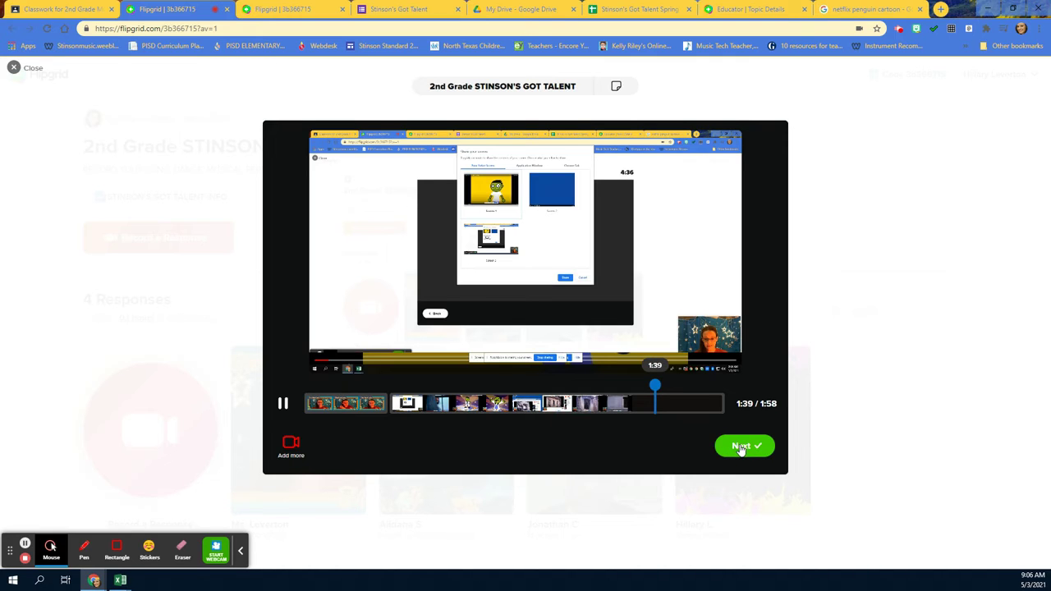
pyautogui.click(741, 447)
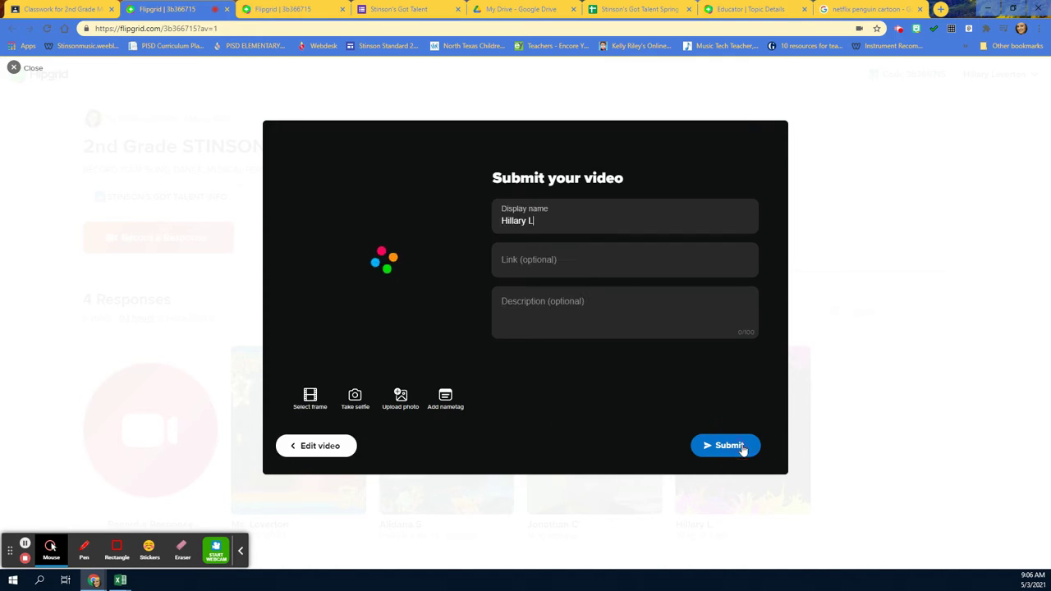
pyautogui.click(294, 448)
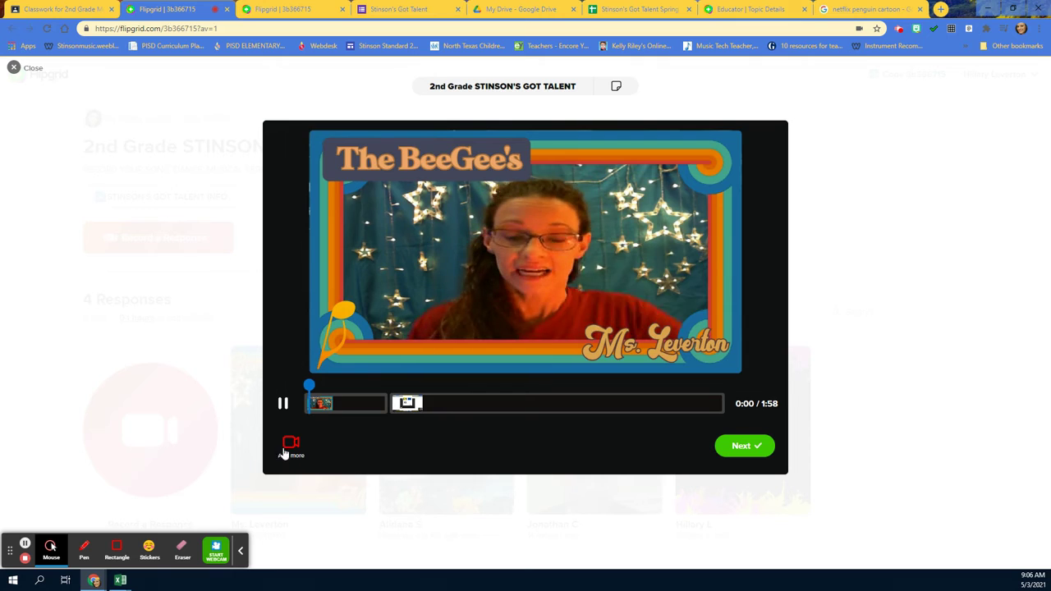
# Record a third webcam clip and review the combined 2:14 video
pyautogui.click(309, 385)
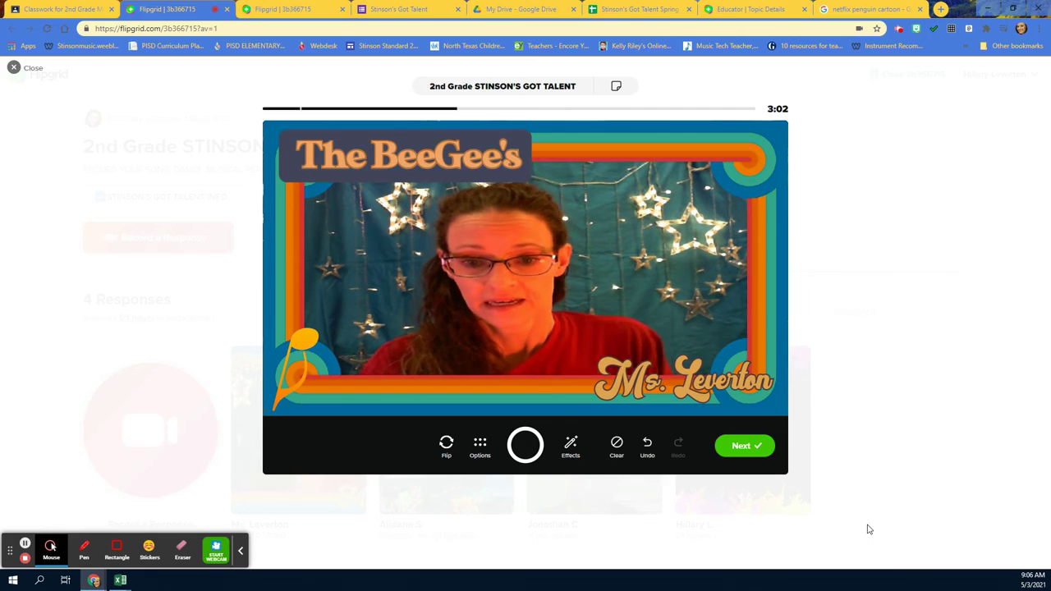
pyautogui.click(531, 456)
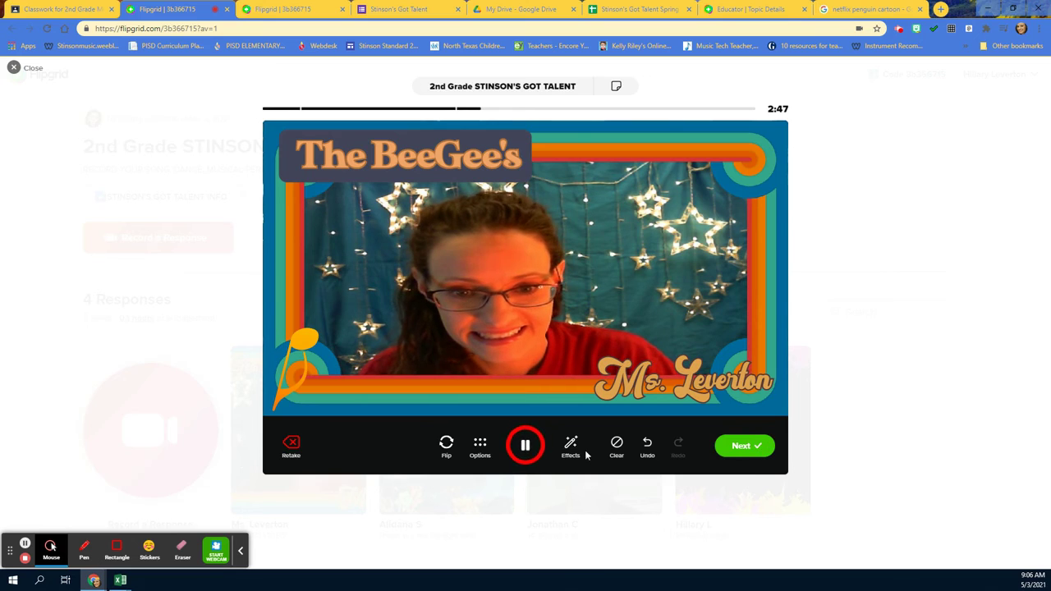
pyautogui.click(525, 445)
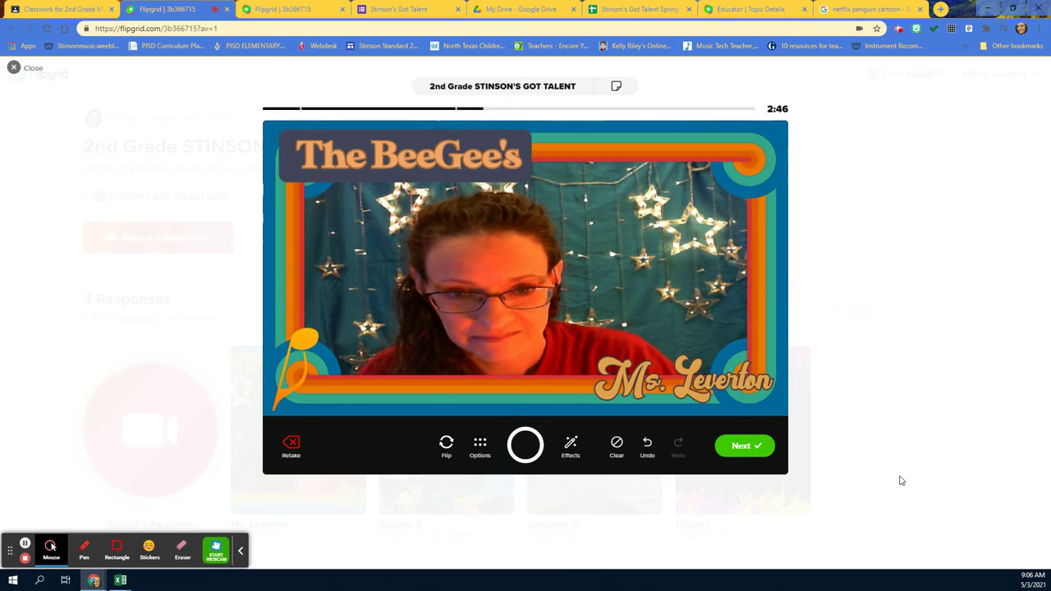
pyautogui.click(743, 446)
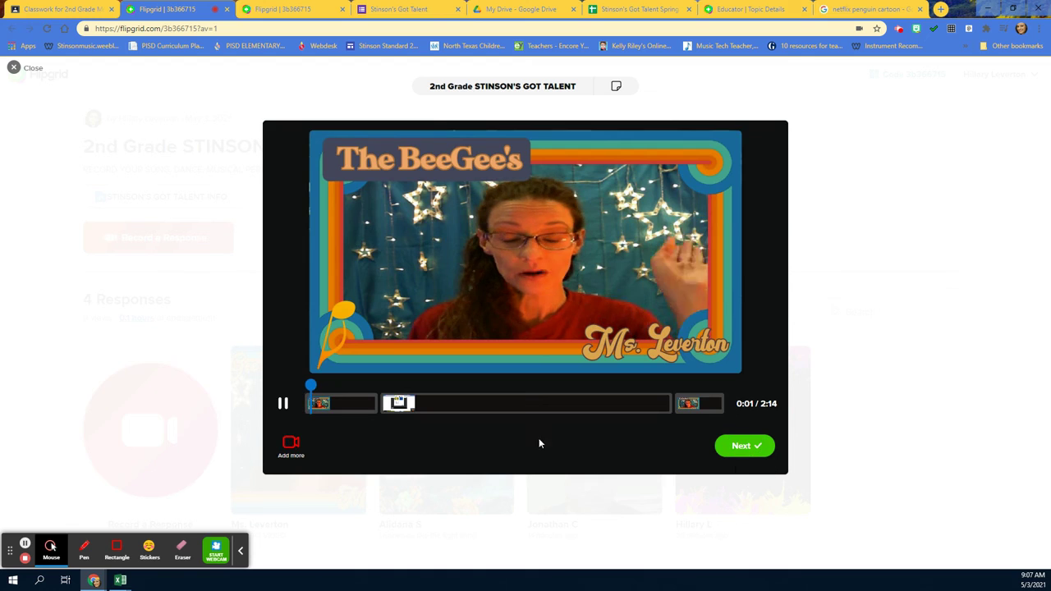
# Pause the 2:14 video's review playback and continue to the submission details form
pyautogui.click(283, 404)
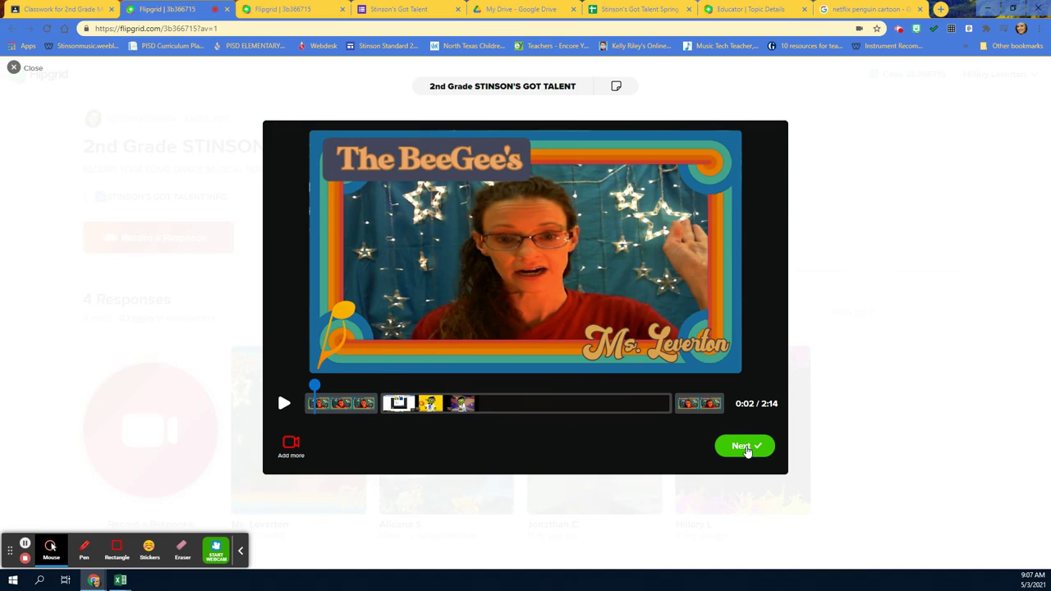
pyautogui.click(745, 450)
pyautogui.write('This is the HOW TO VIDEO')
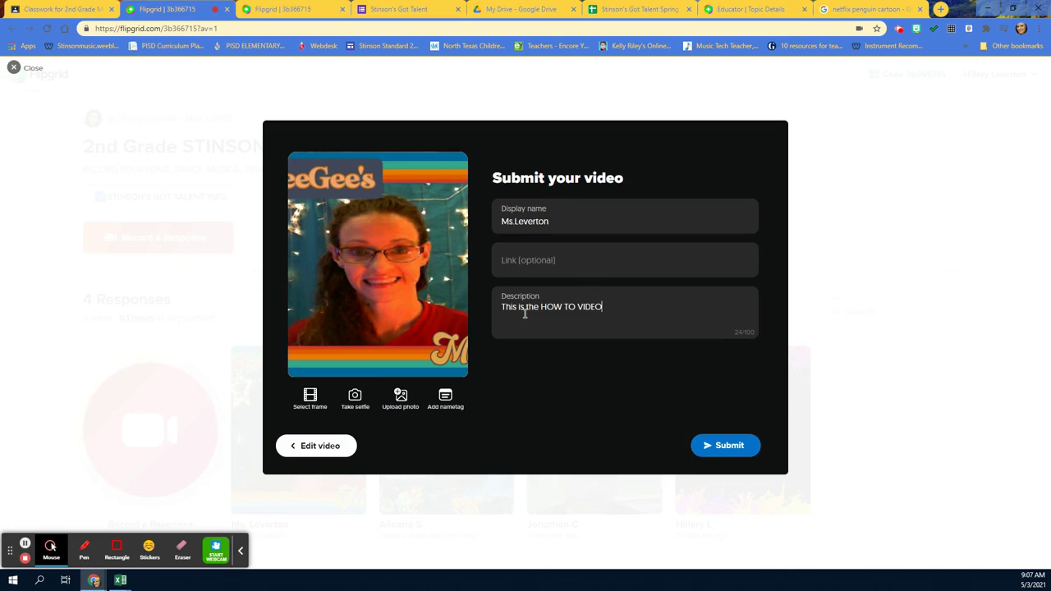
# Submit the 'This is the HOW TO VIDEO' response so its upload begins
pyautogui.click(726, 448)
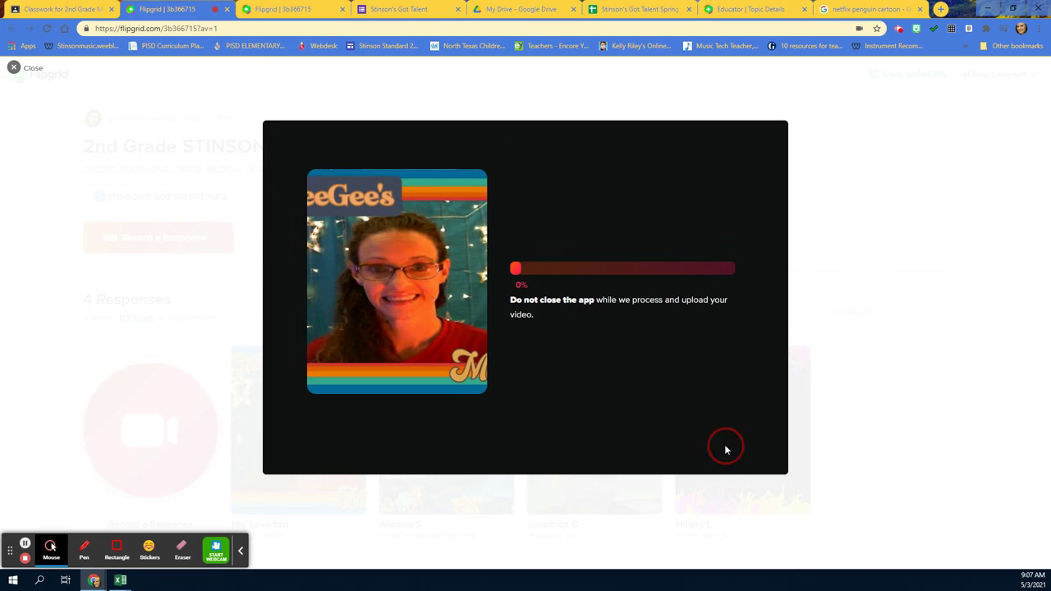